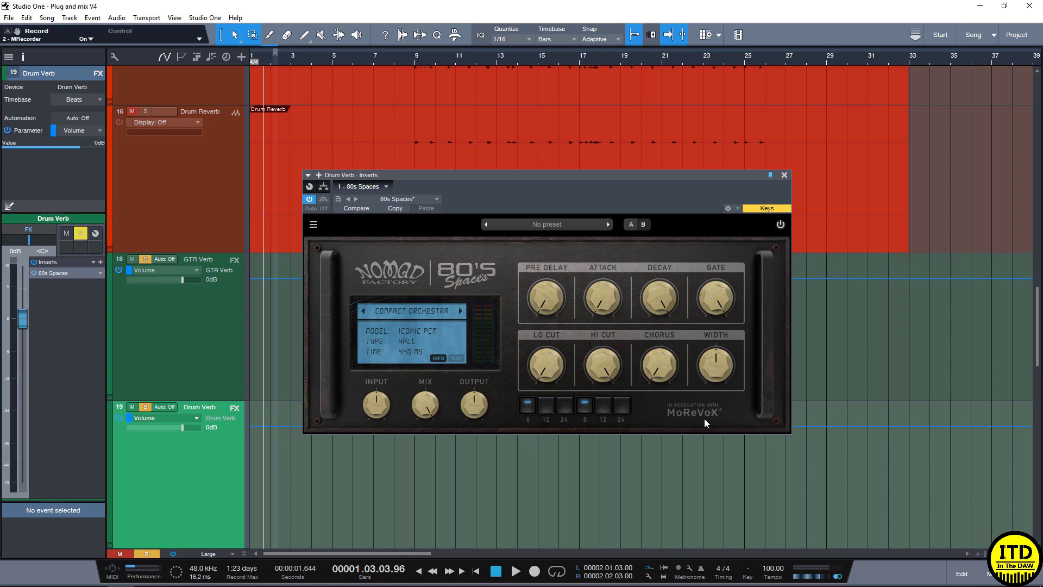
Check the latency of the 80s Spaces inserts in the performance monitor with its device list sorted by name
click(158, 576)
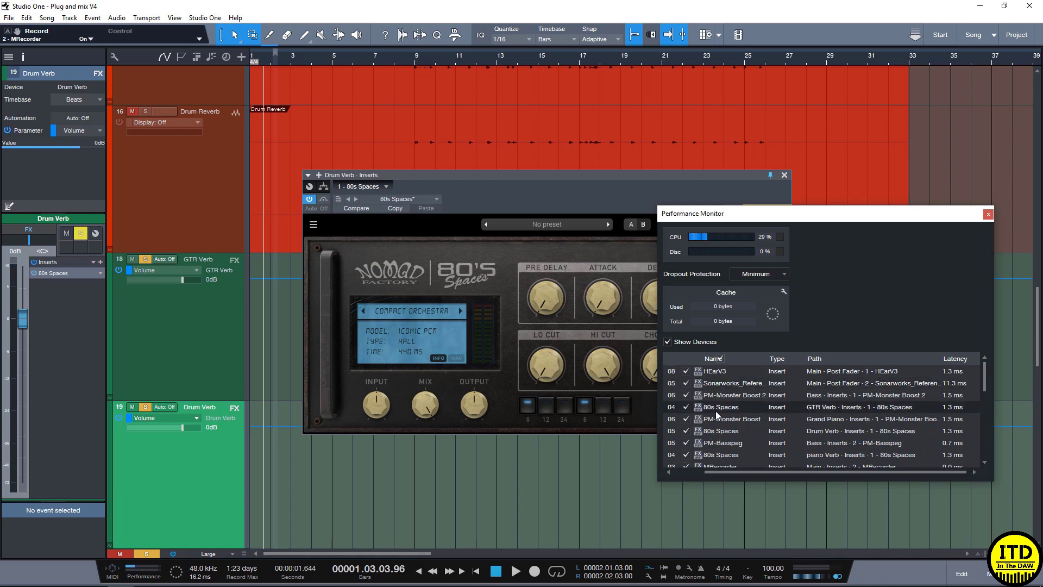
click(735, 357)
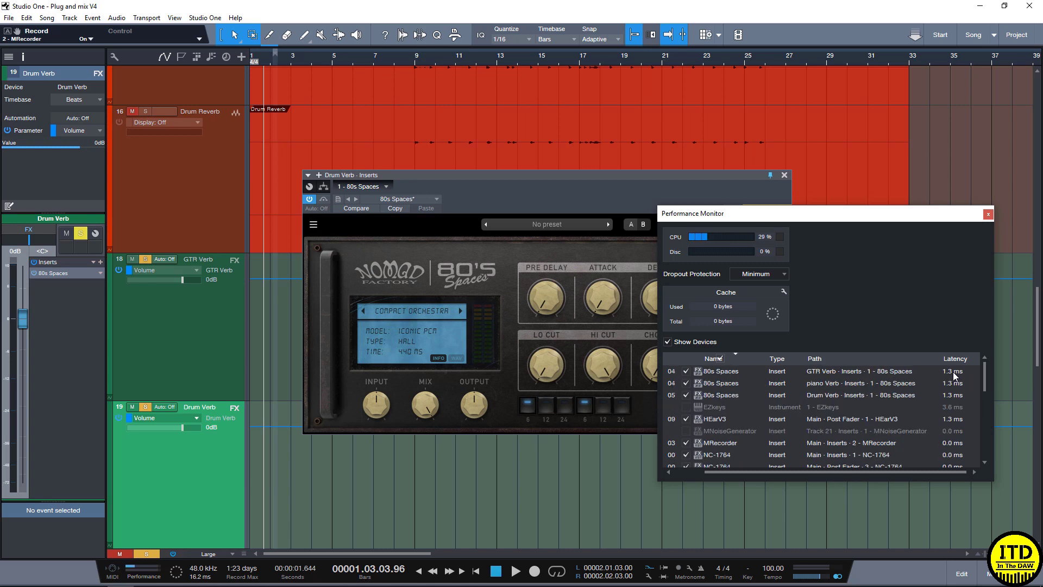
click(989, 215)
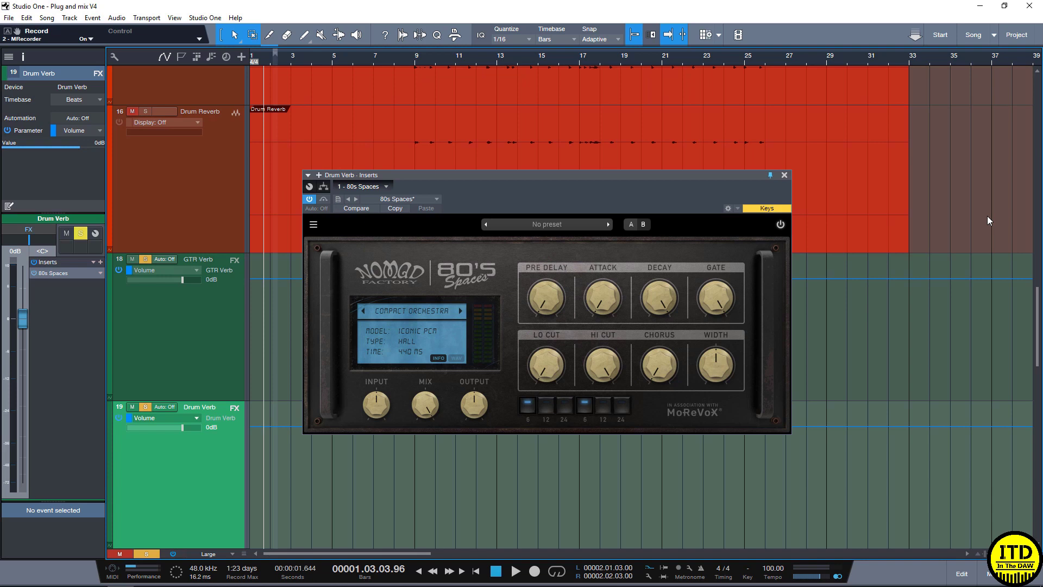
Look through the factory preset categories of 80s Spaces, including the Keyboards presets
mouse_move(589, 282)
click(567, 225)
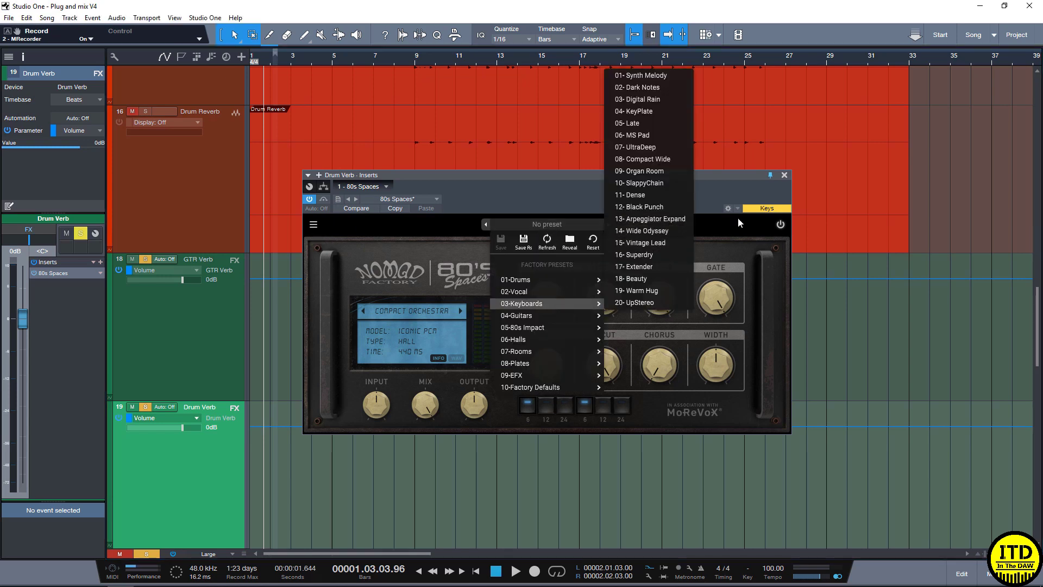
click(625, 230)
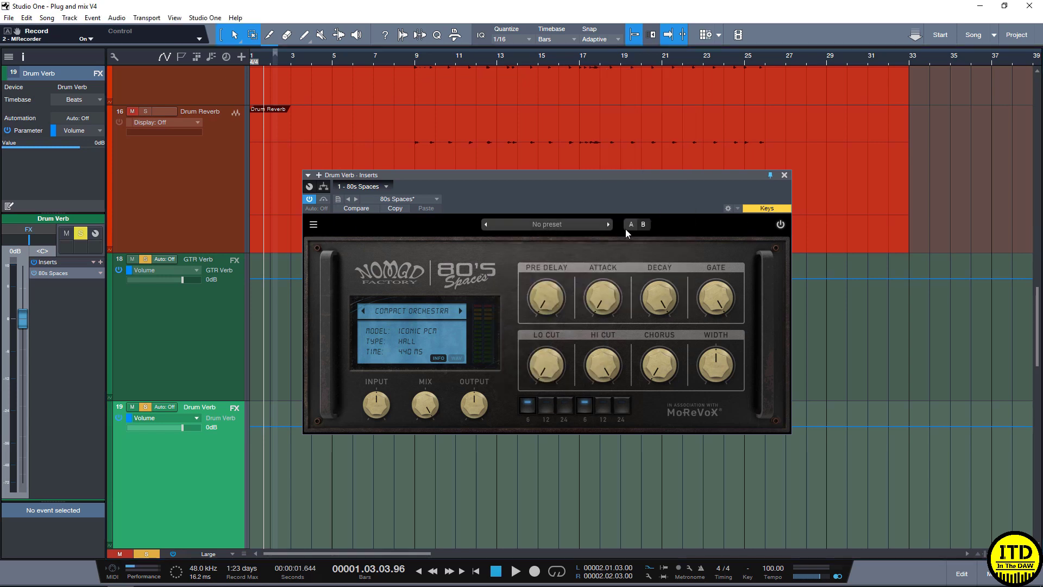
Bypass and re-enable the 80s Spaces plug-in and view its options menu
click(779, 224)
click(779, 225)
click(313, 225)
click(447, 240)
Show the reverb waveform in the plug-in display and step forward to the VX reverb
click(456, 359)
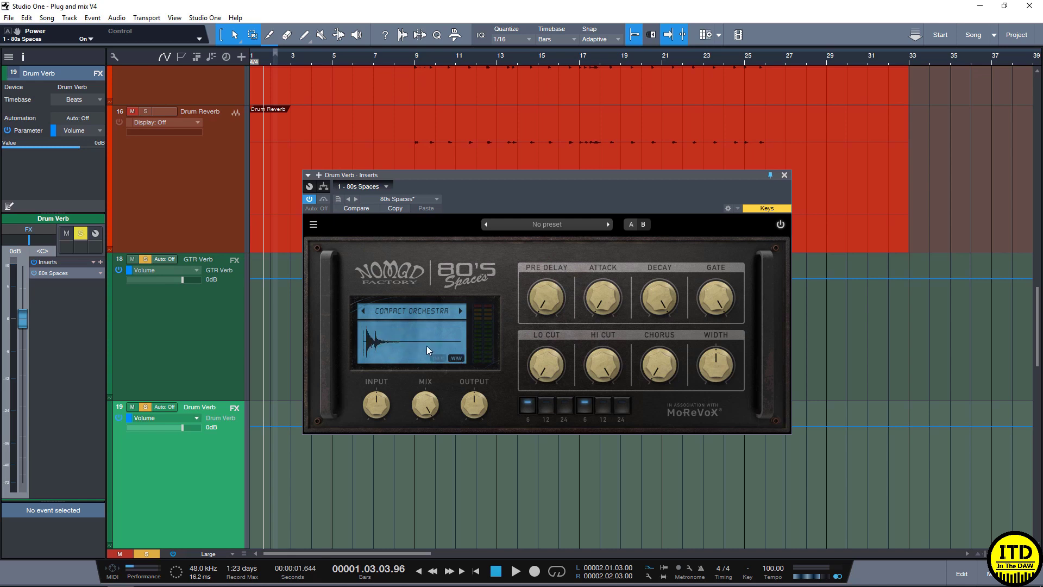
click(461, 311)
click(461, 311)
click(461, 311)
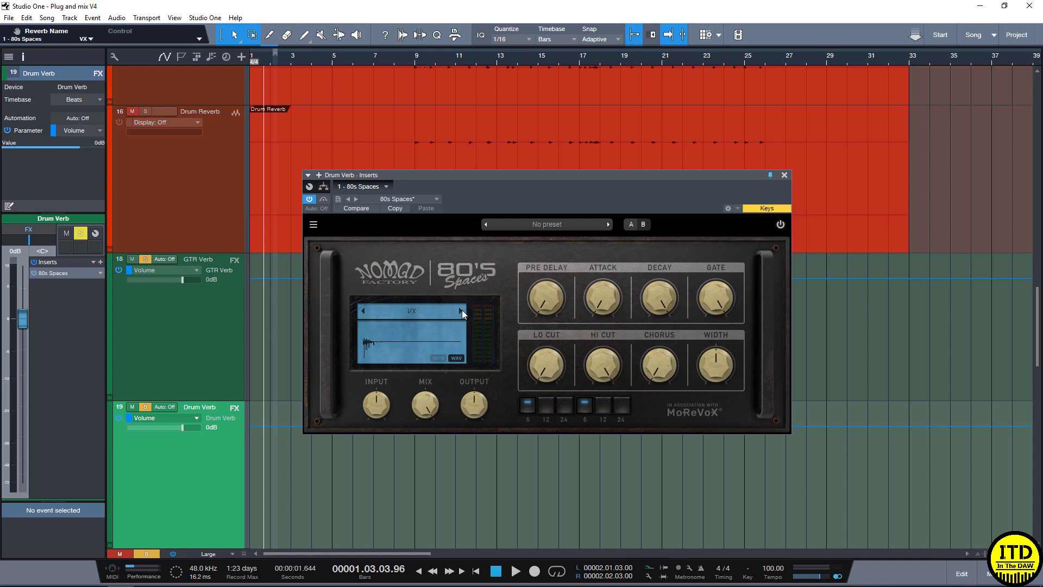
Try the VX reverb with decay at 15%, attack at 64 ms and gate at 100 ms
drag(659, 297, 663, 412)
drag(607, 292, 604, 206)
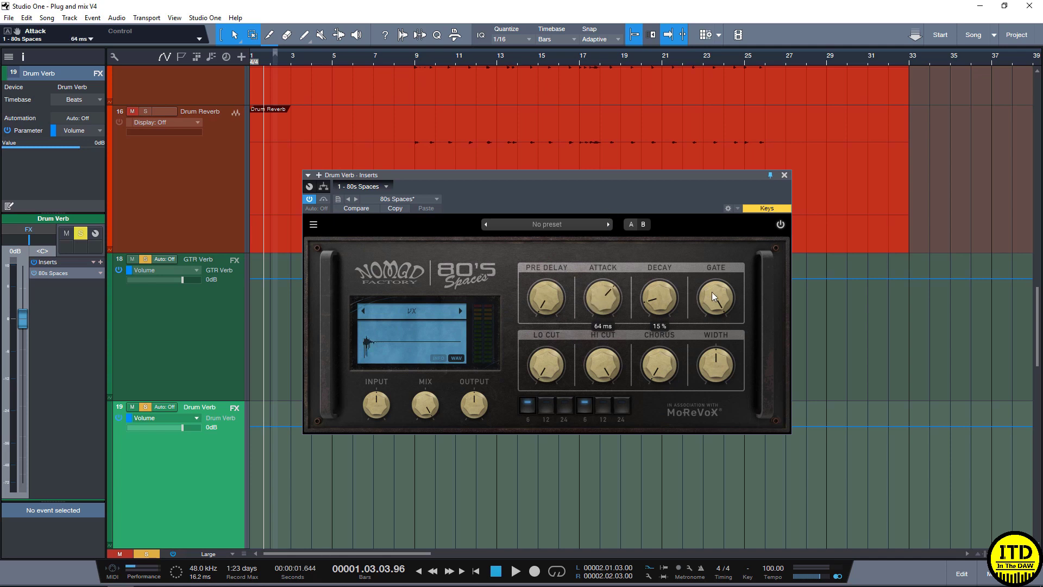
drag(712, 292, 709, 441)
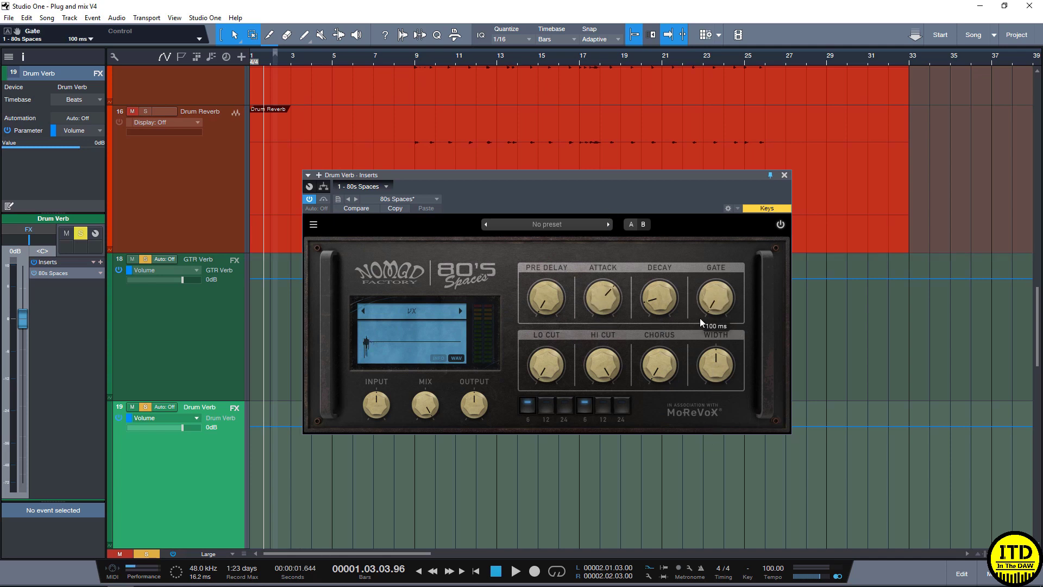
Reset the decay, gate and attack to their default values
double_click(659, 298)
double_click(716, 298)
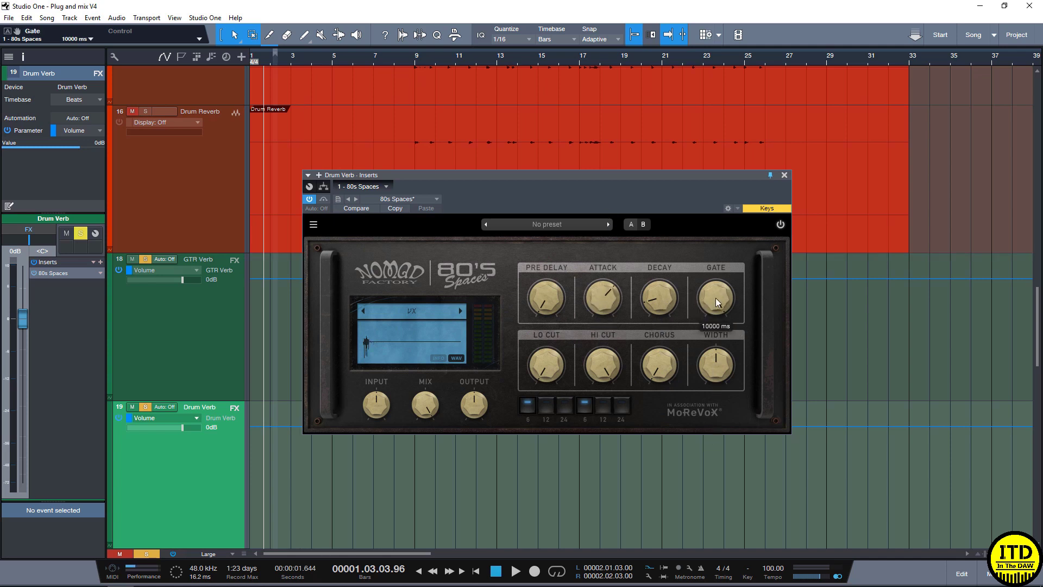
double_click(616, 295)
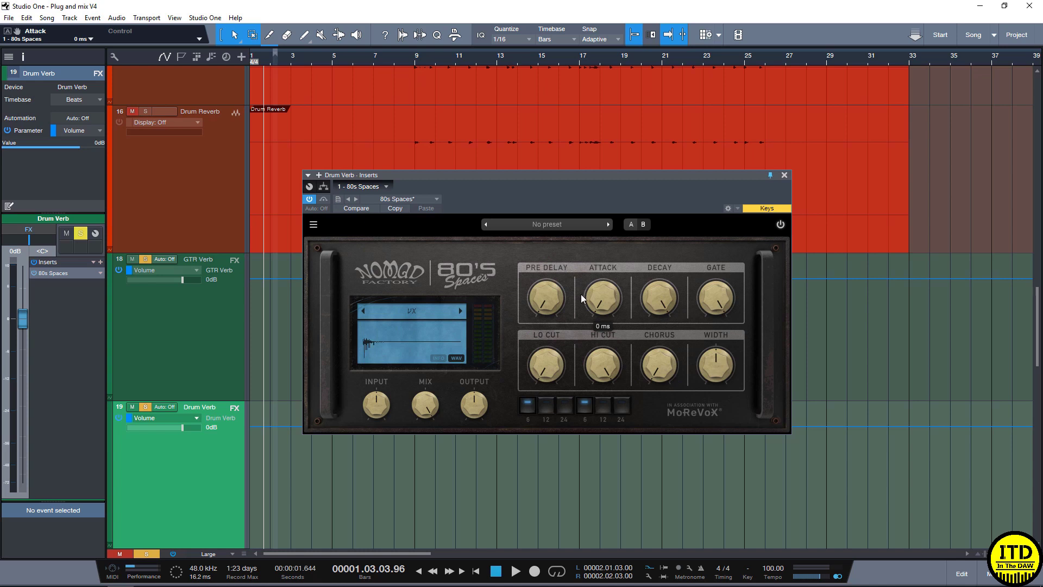
Return the display to the reverb info for Compact Orchestra and try the 24 dB/oct low cut slope
click(442, 357)
click(363, 311)
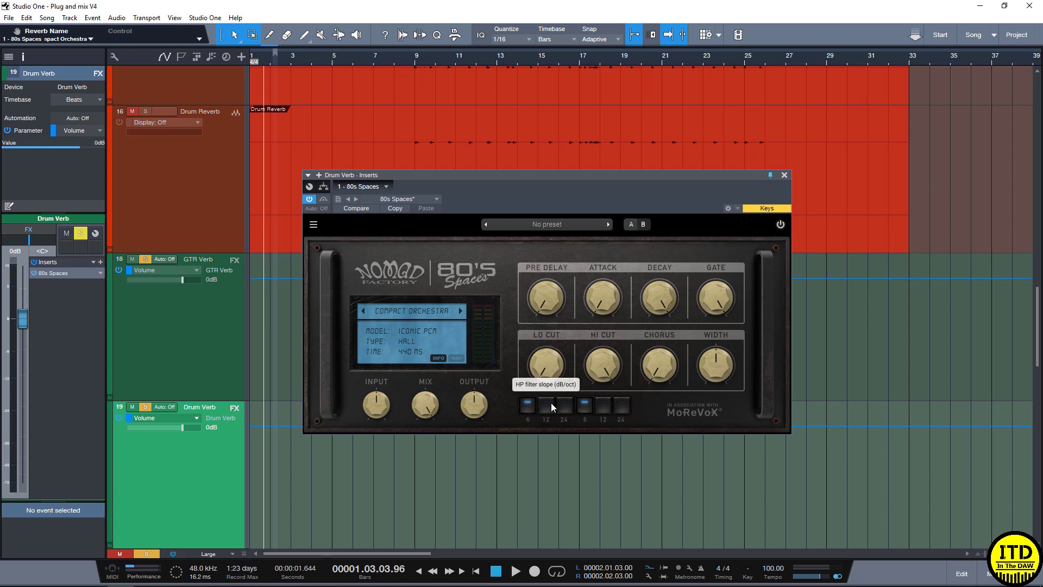
click(566, 403)
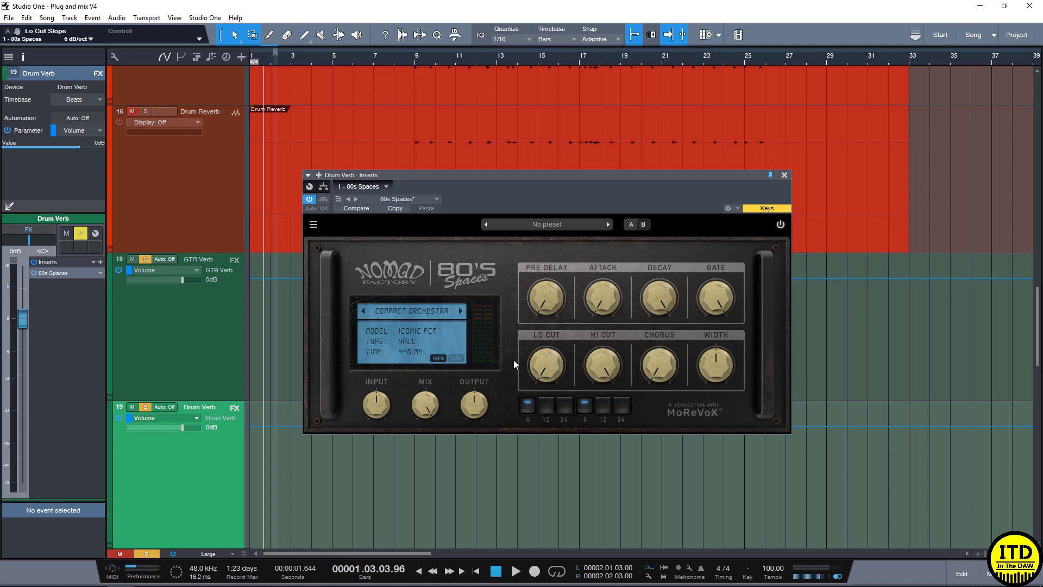
Raise the reverb's pre-delay to 35 ms
mouse_move(728, 363)
mouse_move(557, 370)
mouse_move(605, 370)
scroll(545, 300, up, 3)
scroll(544, 299, up, 2)
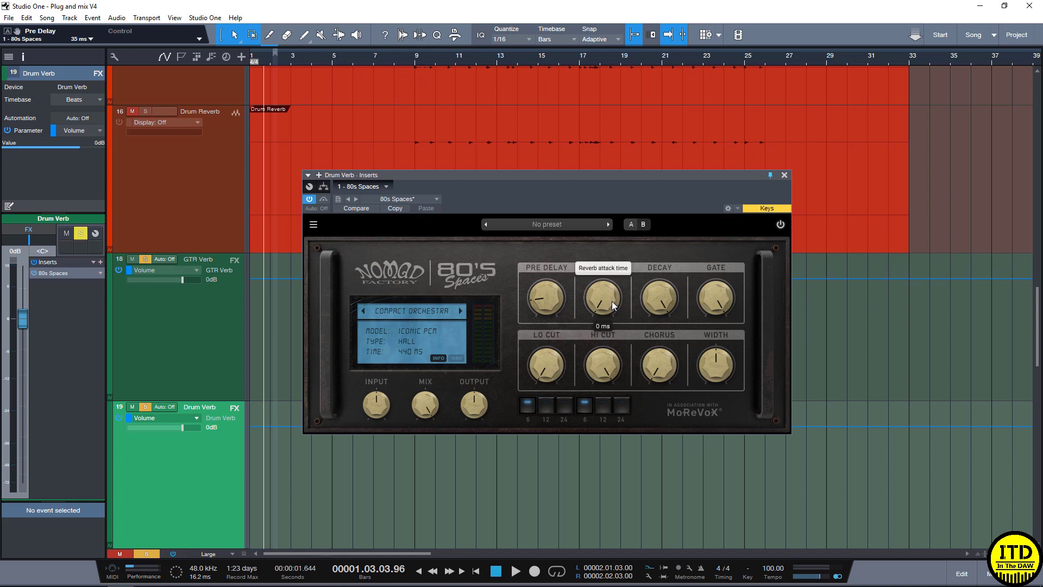
Show the Compact Orchestra waveform and raise the attack time to 100 ms
click(460, 359)
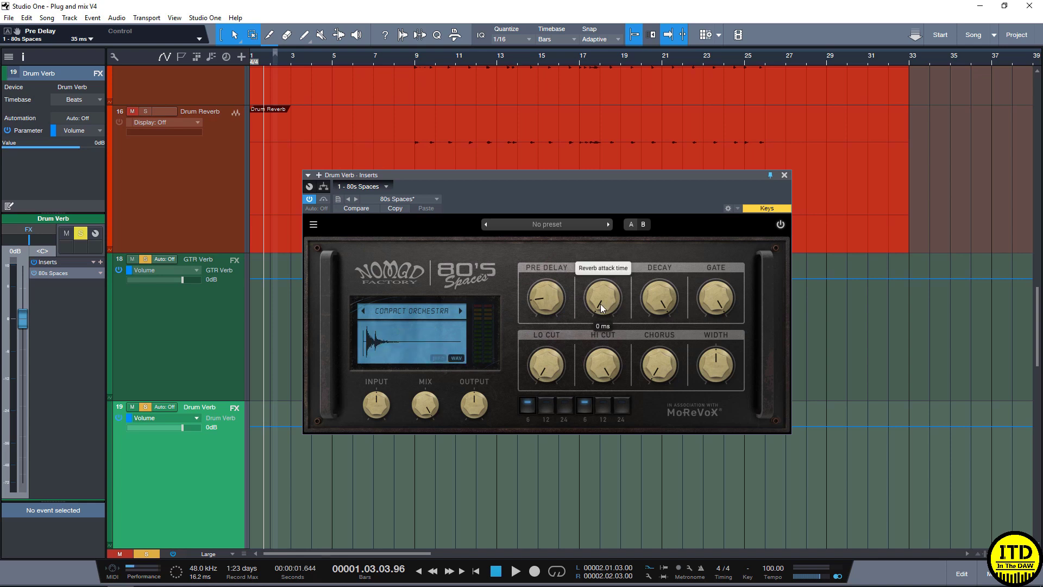
scroll(601, 305, up, 2)
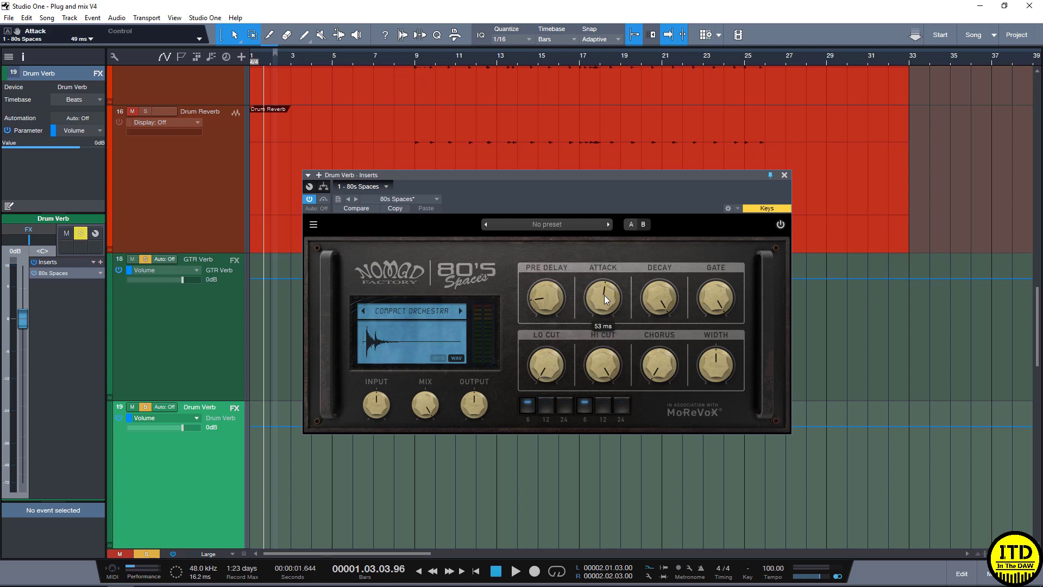
scroll(605, 297, up, 2)
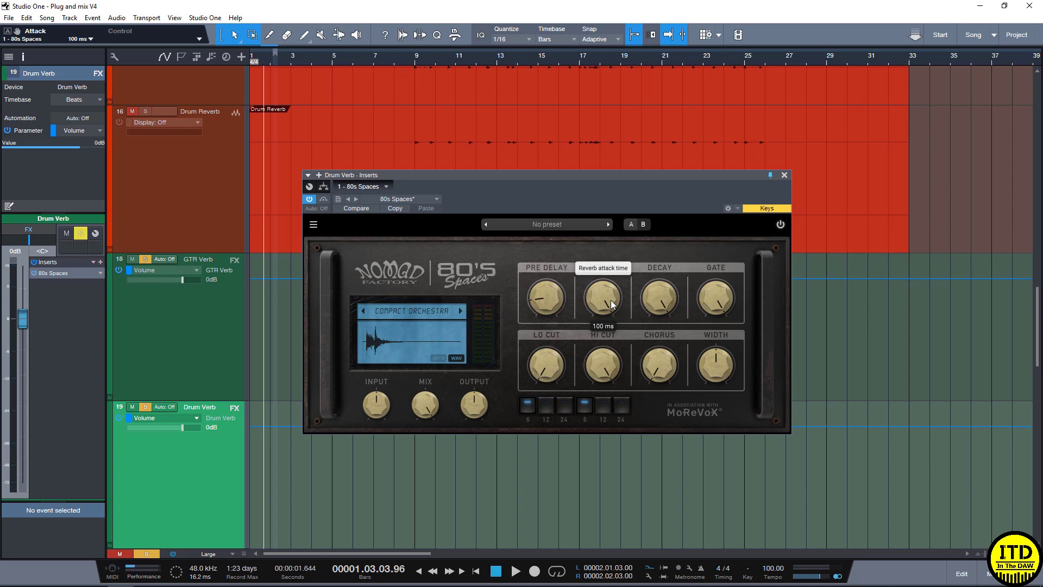
Reset the pre-delay to 0 ms and try the decay at 61% before returning it to maximum
double_click(552, 294)
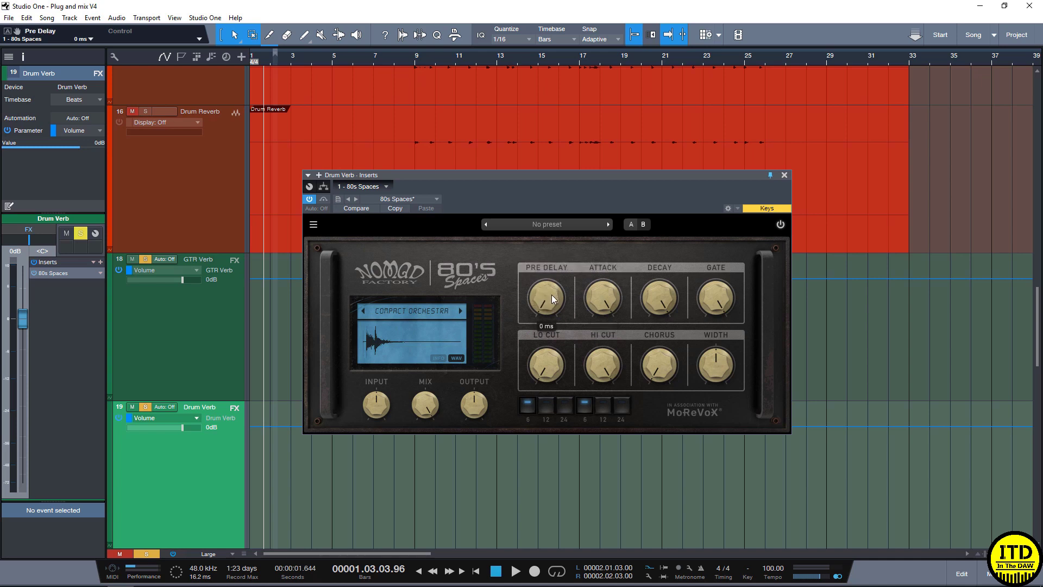
mouse_move(614, 300)
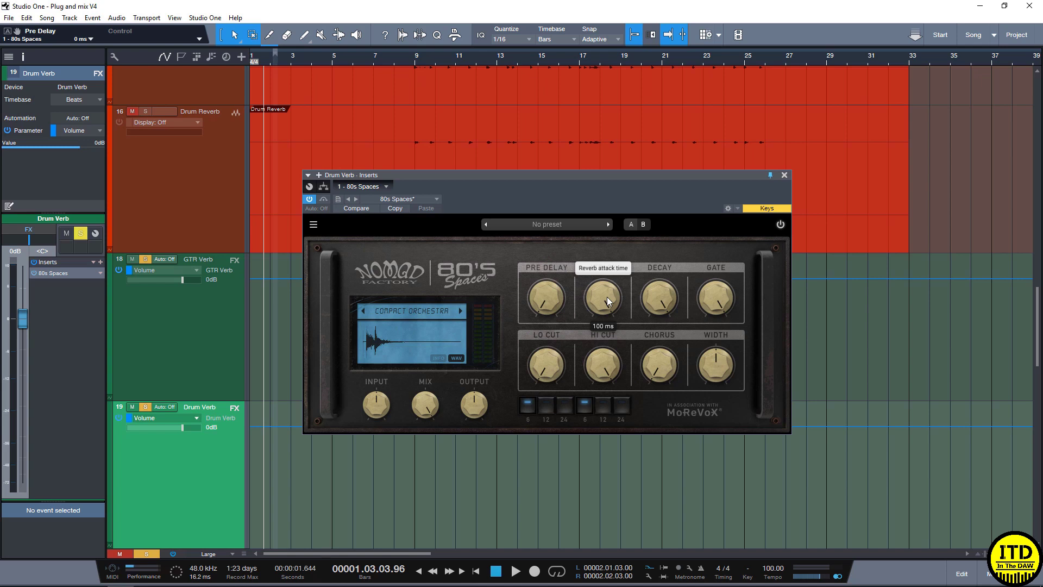
drag(658, 296, 670, 302)
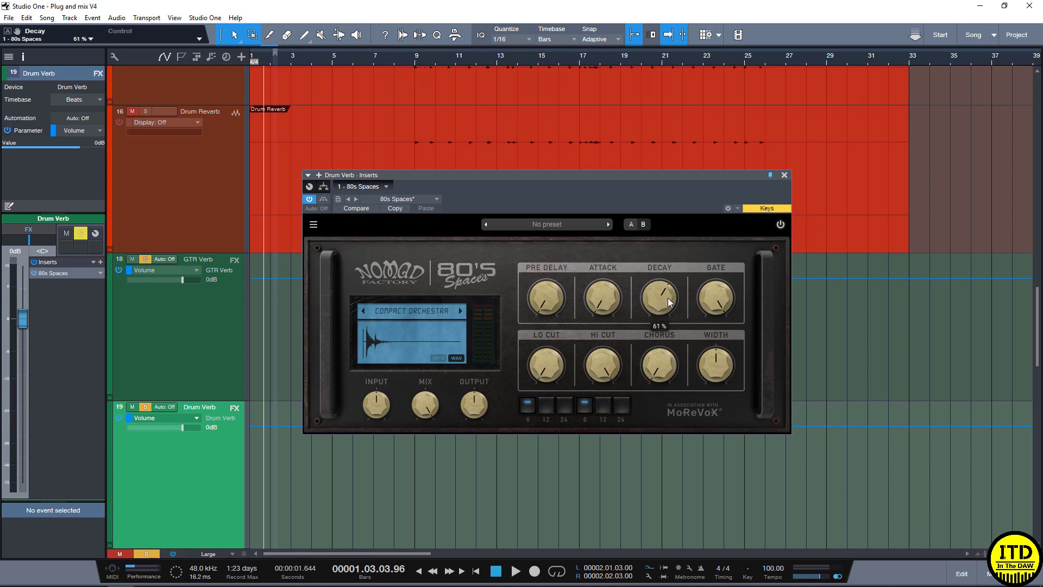
scroll(670, 302, up, 8)
Try the gate at 100 ms and reset it to its default
mouse_move(717, 301)
drag(715, 298, 706, 439)
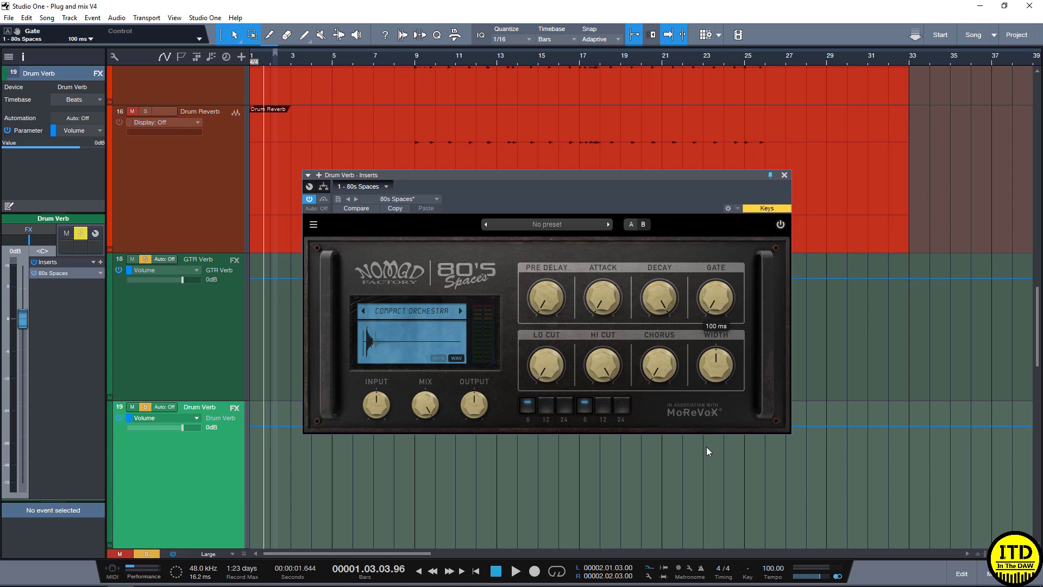
double_click(712, 292)
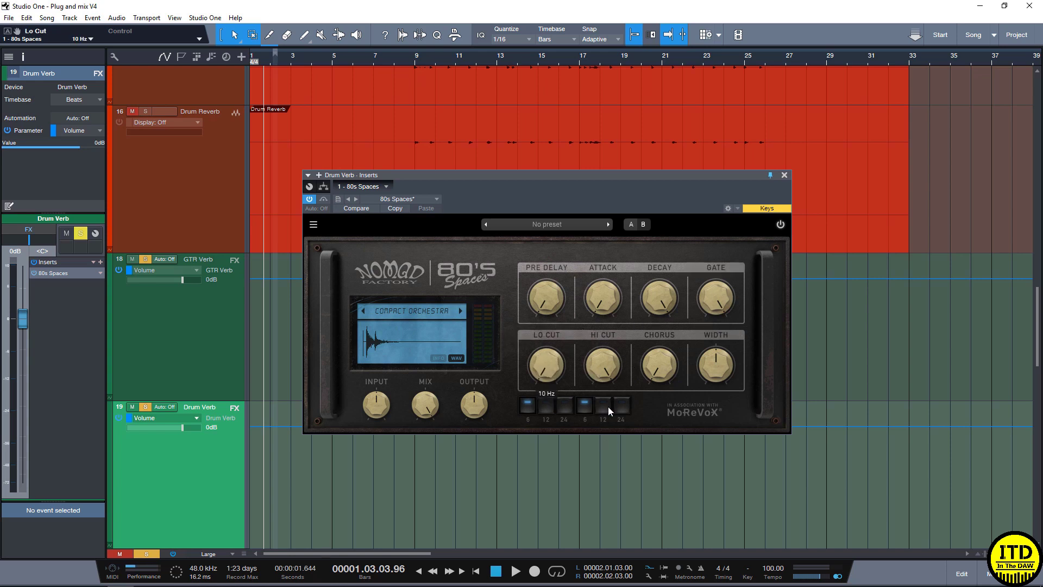
Try different chorus amounts and narrower and wider stereo widths, ending with the width at 100%
mouse_move(656, 373)
drag(658, 374, 670, 347)
drag(702, 375, 716, 454)
drag(718, 389, 722, 279)
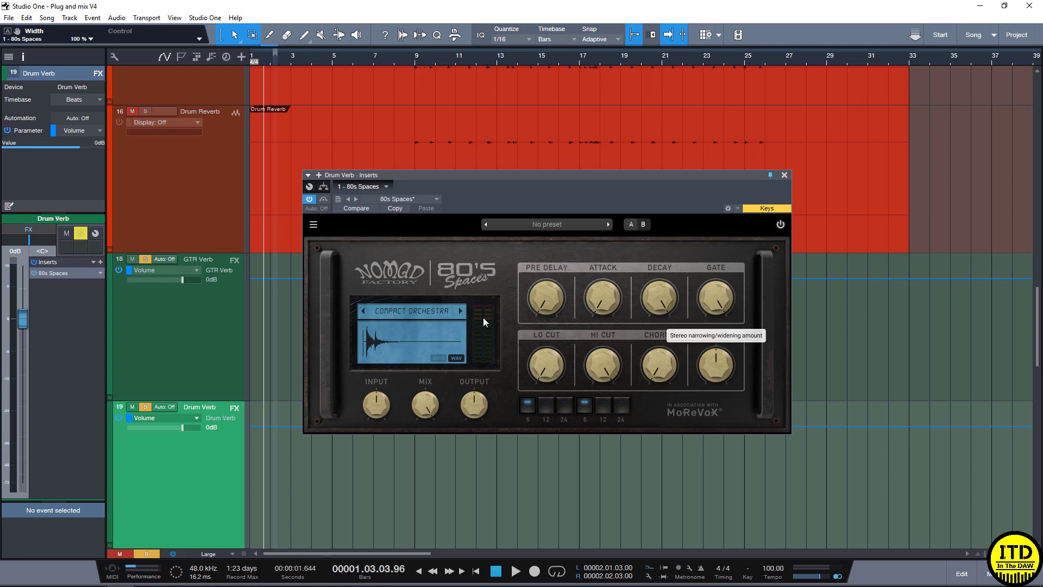
Look through the reverbs offered in the Halls, Rooms and Misc categories
click(412, 310)
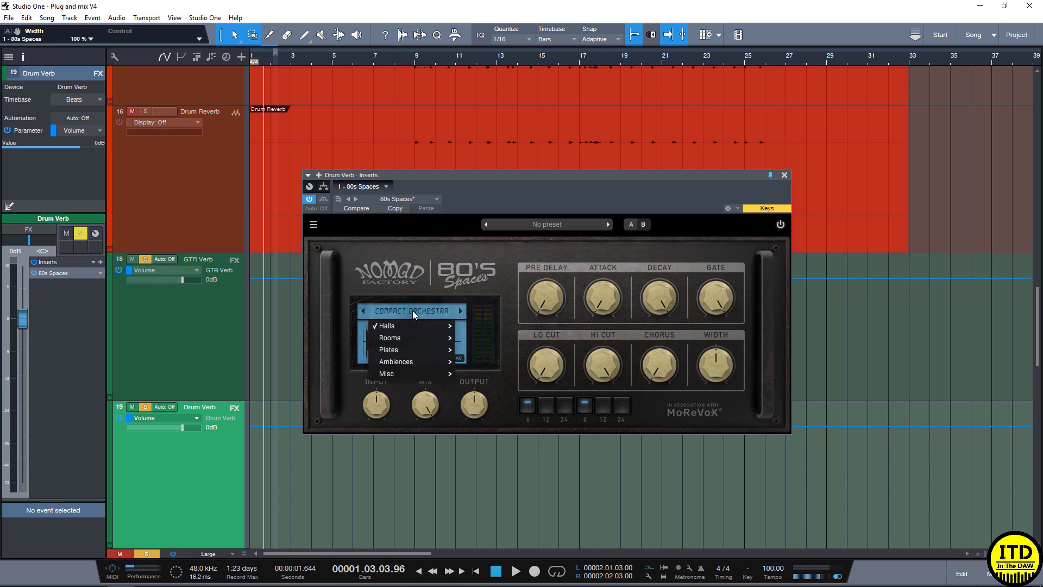
mouse_move(409, 324)
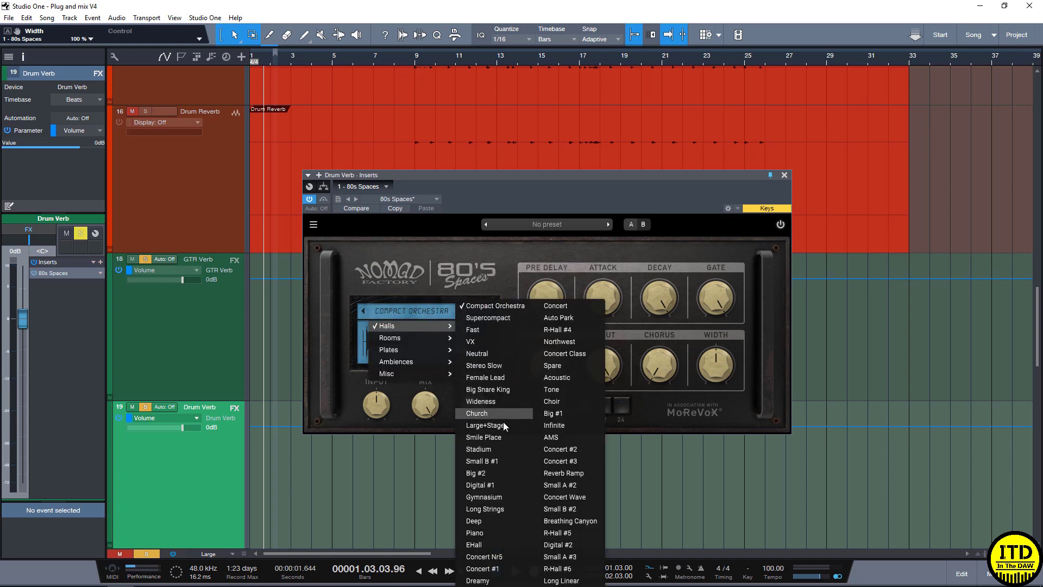
mouse_move(444, 339)
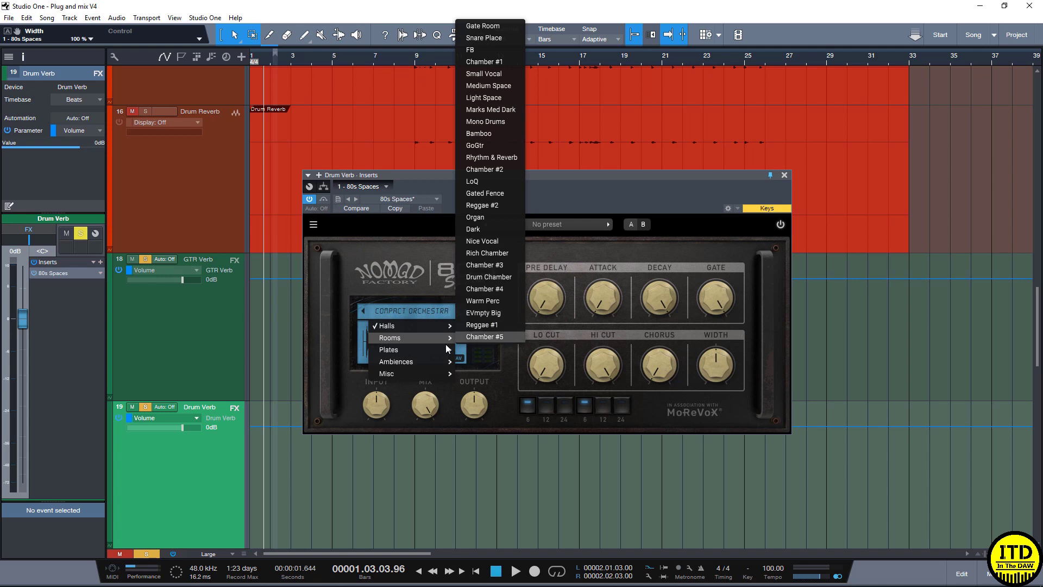
mouse_move(420, 362)
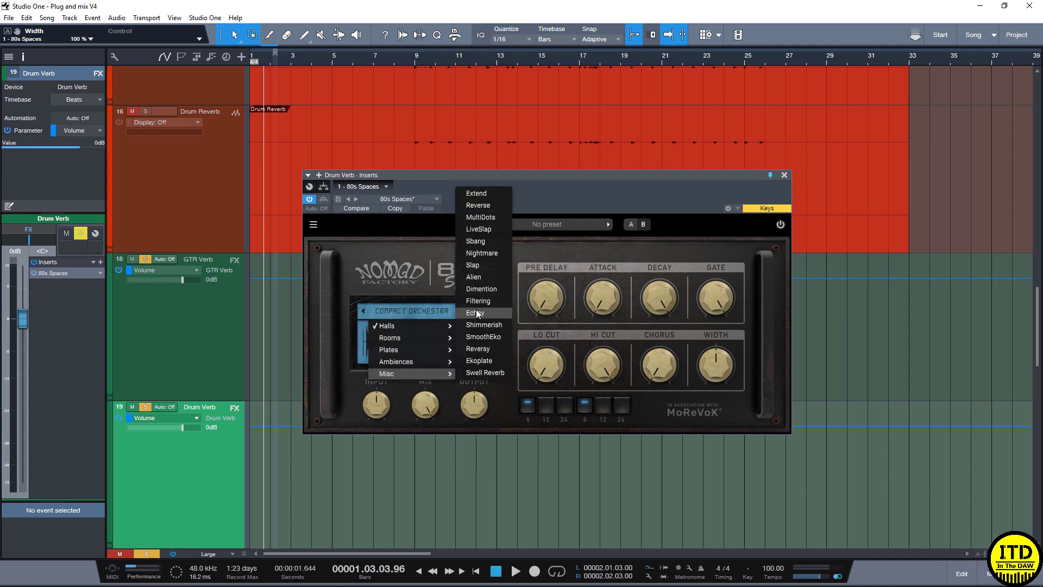
click(573, 201)
Look through the EFX and Plates factory presets and switch the plug-in display back to reverb info
click(569, 225)
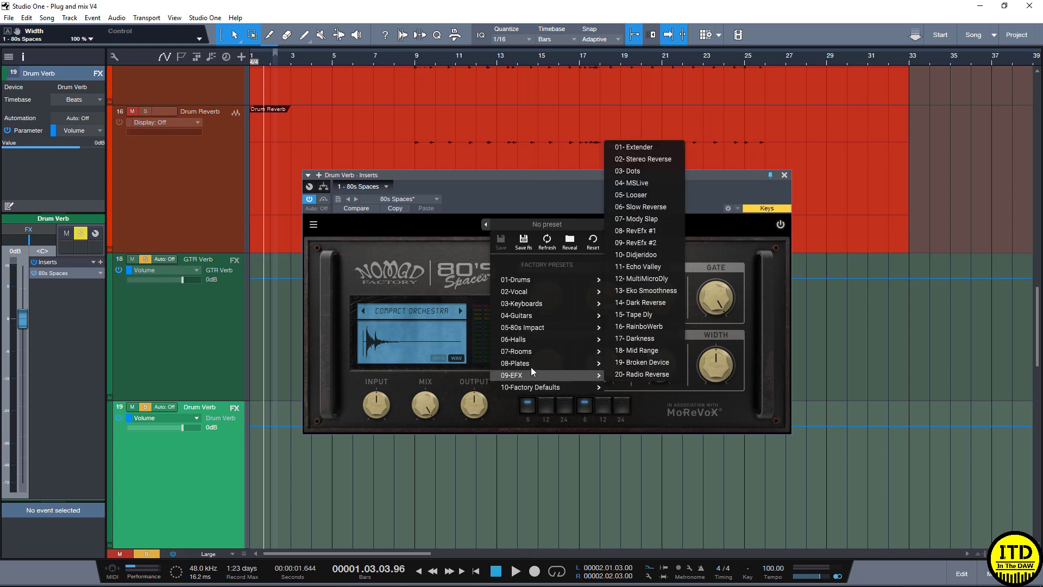
mouse_move(538, 363)
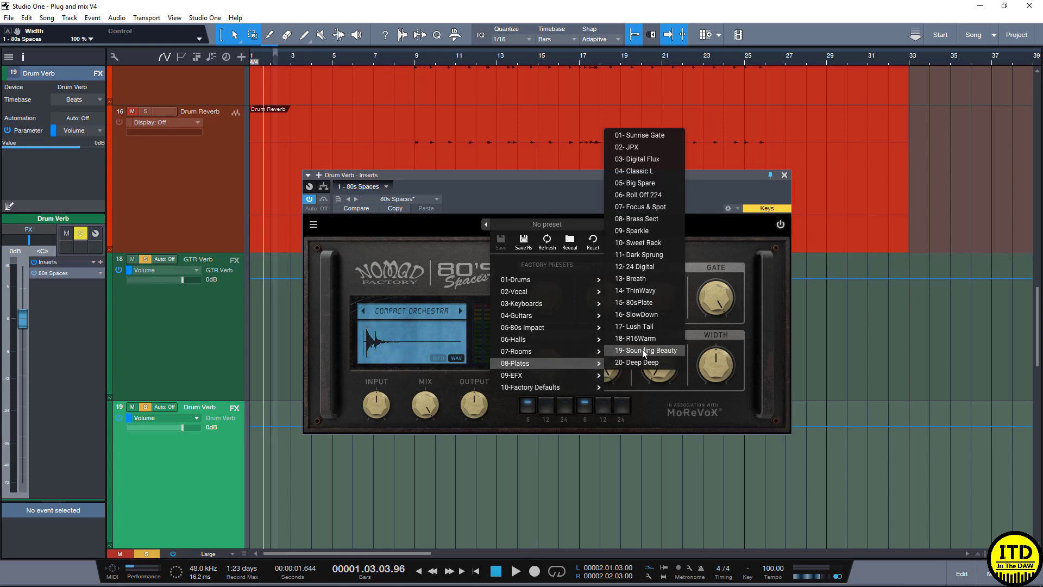
click(437, 359)
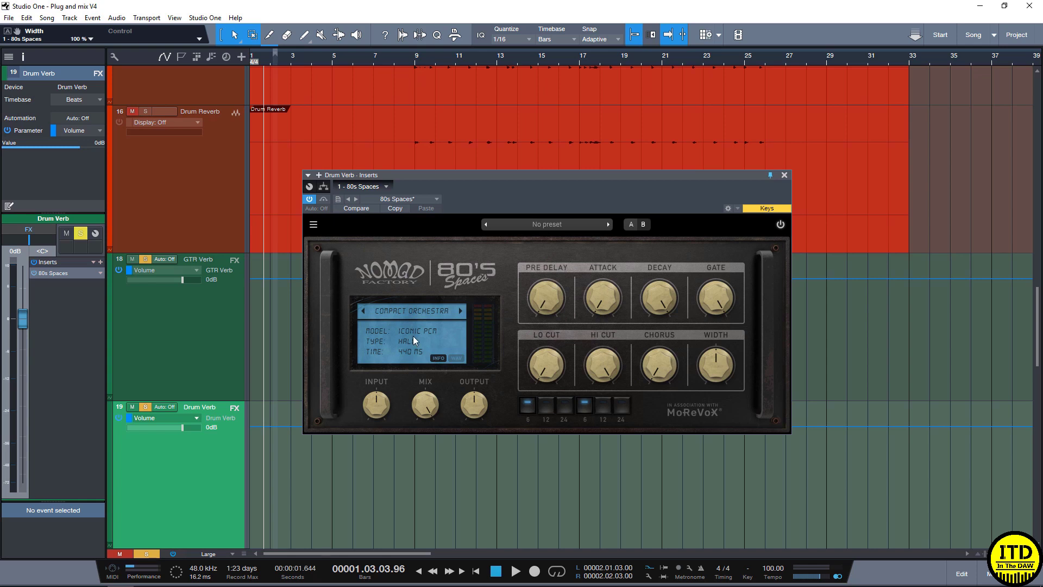
Select the Dark plate reverb and step back through the Plates category to Thin
click(433, 313)
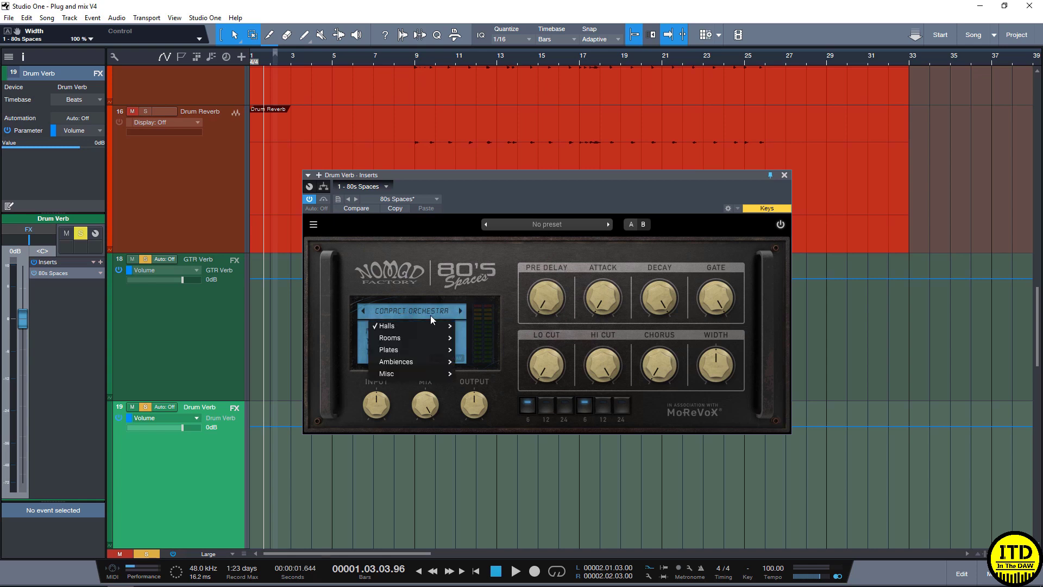
click(417, 350)
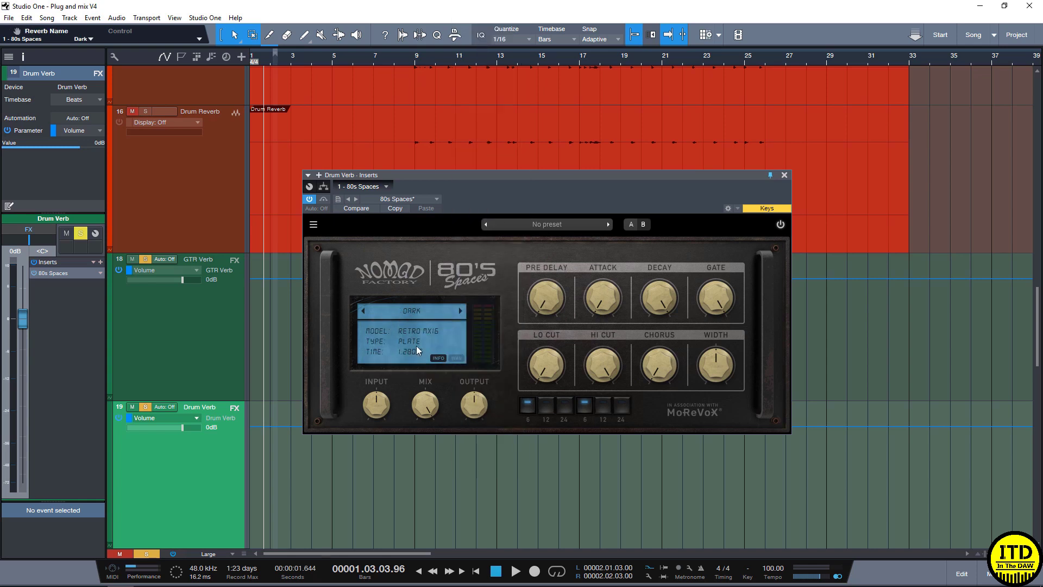
click(363, 311)
click(363, 312)
click(363, 312)
click(363, 311)
Look over the full list of Plates reverbs and leave Thin selected
click(414, 311)
mouse_move(404, 354)
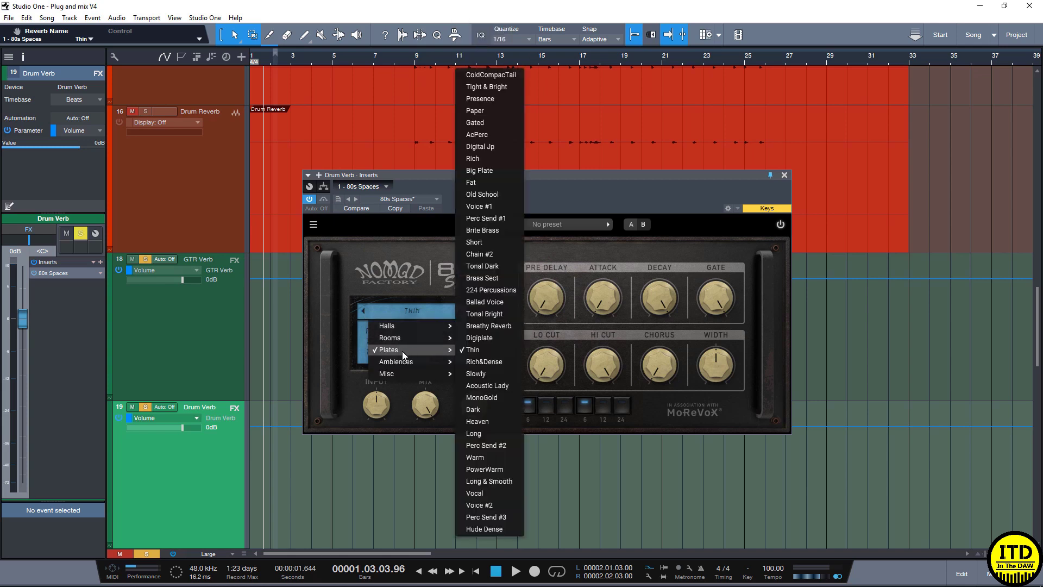
click(422, 266)
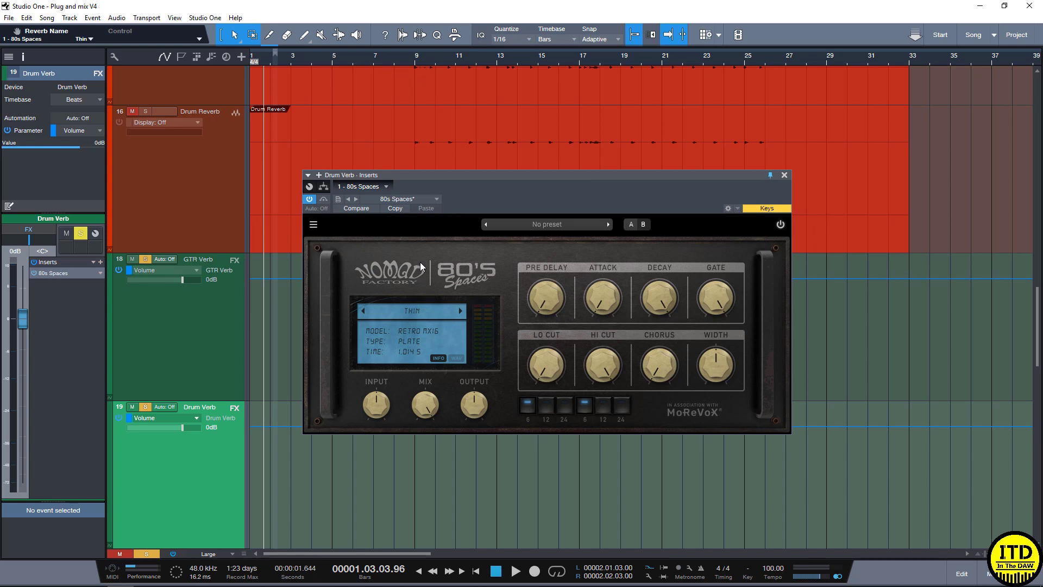
Show the mixing console with all channels
key(F3)
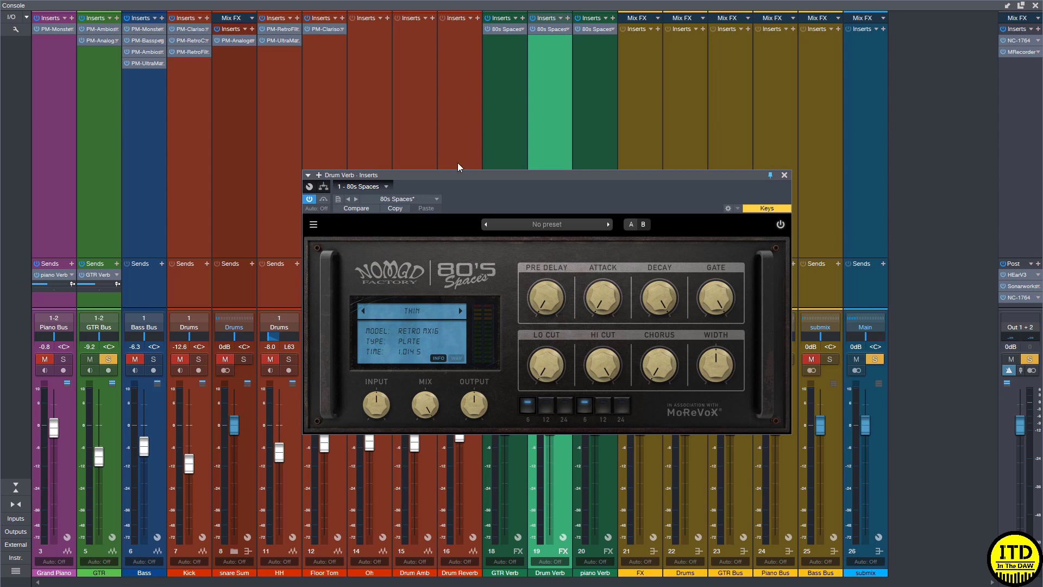
Solo the Grand Piano channel and open the 80s Spaces reverb fed by its piano Verb send
click(57, 214)
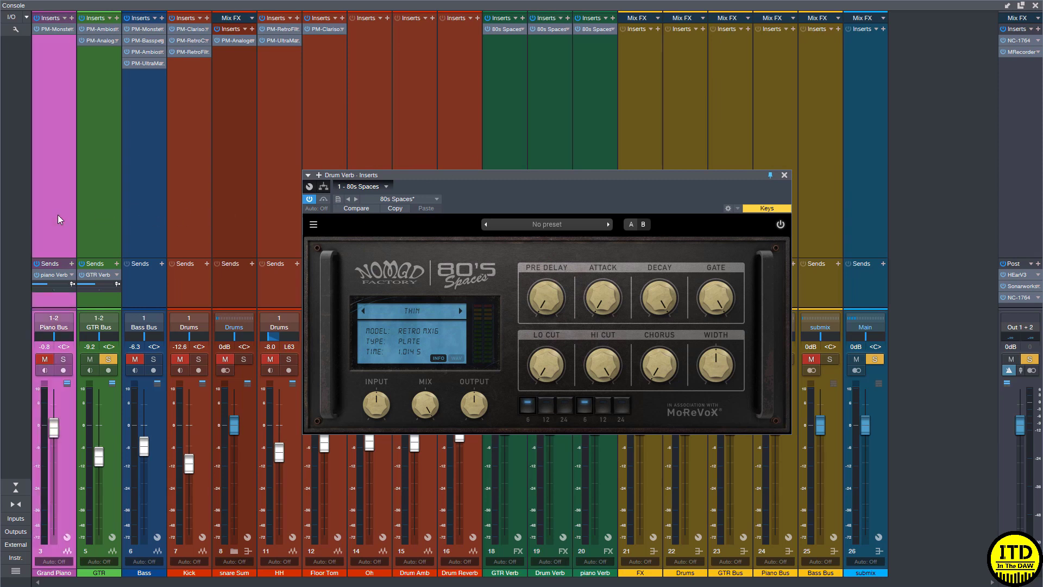
click(64, 359)
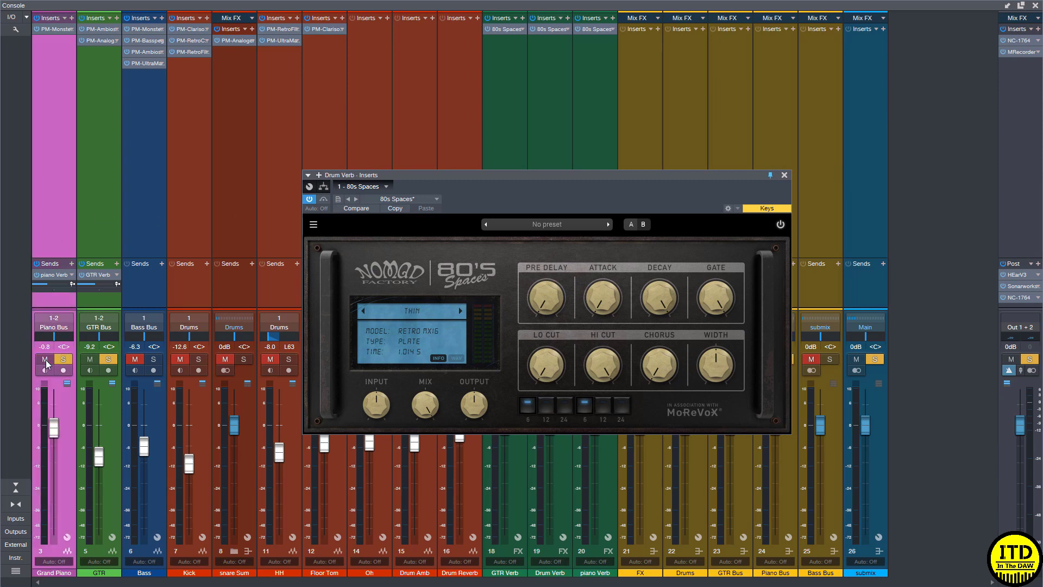
click(64, 359)
double_click(56, 276)
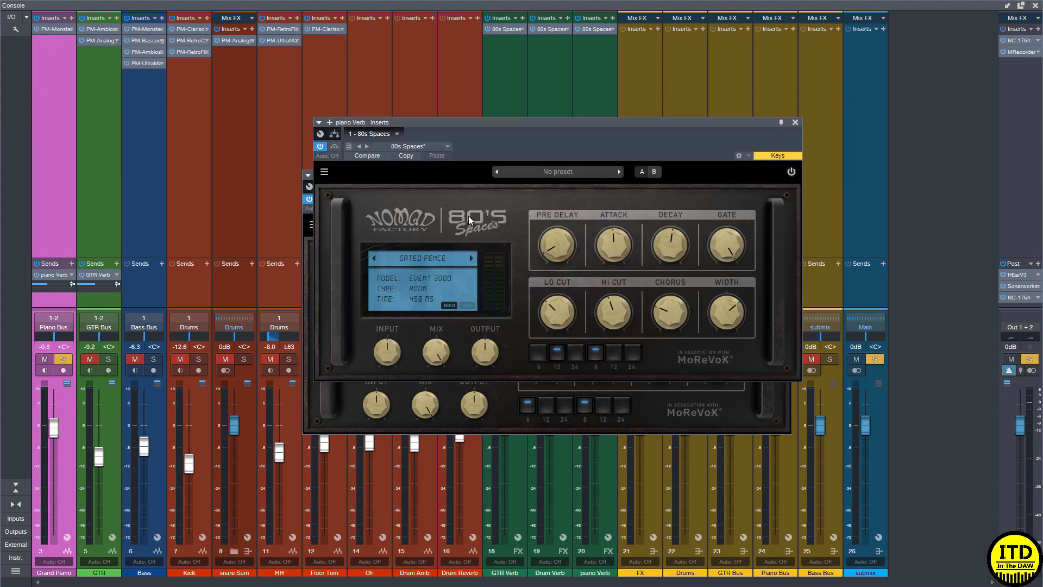
click(426, 260)
click(414, 227)
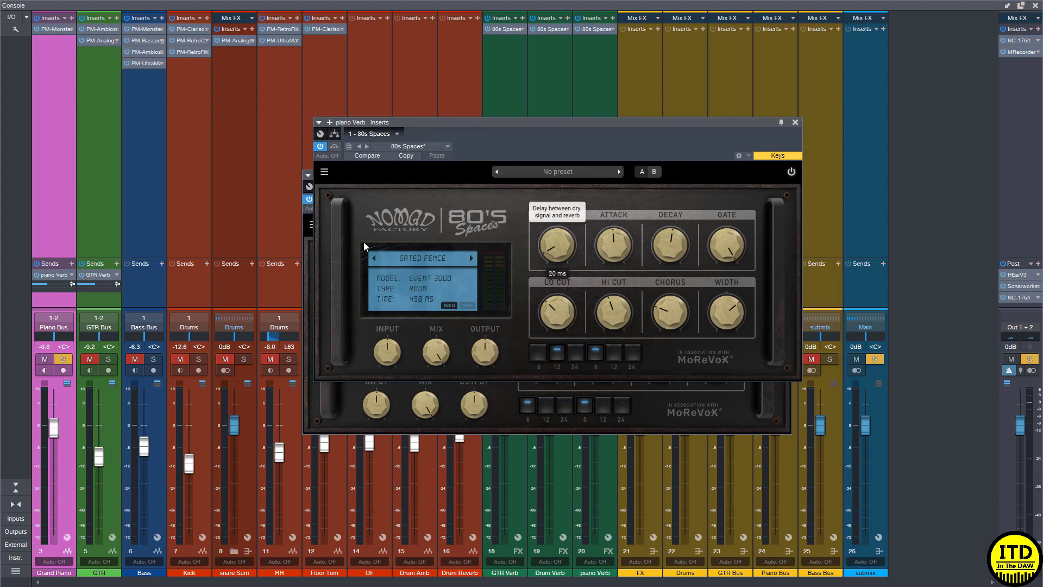
Return to the arrangement, select the Grand Piano track during playback and pin the piano Verb plug-in window
mouse_move(48, 281)
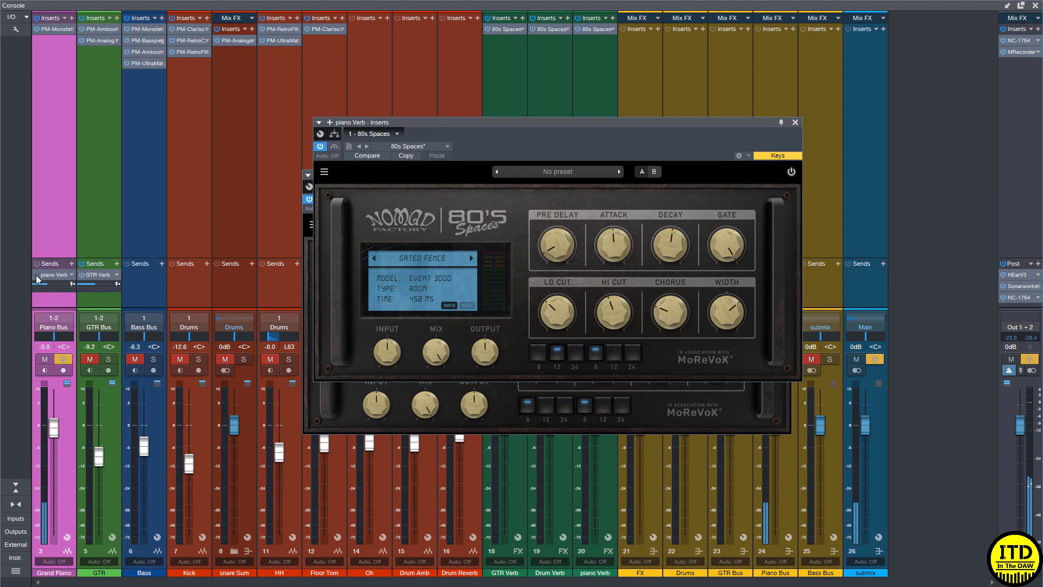
key(F3)
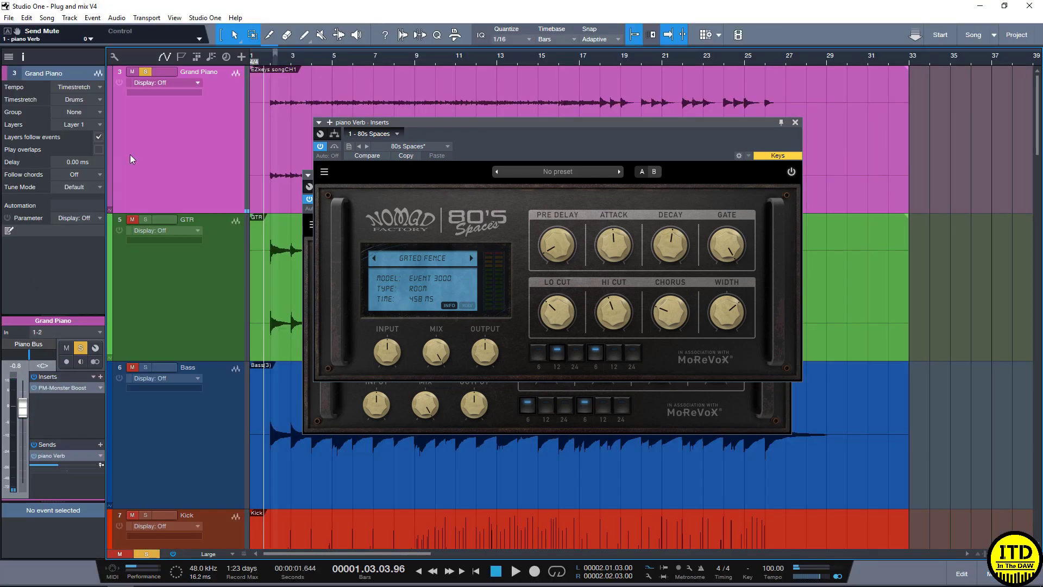
scroll(263, 144, up, 5)
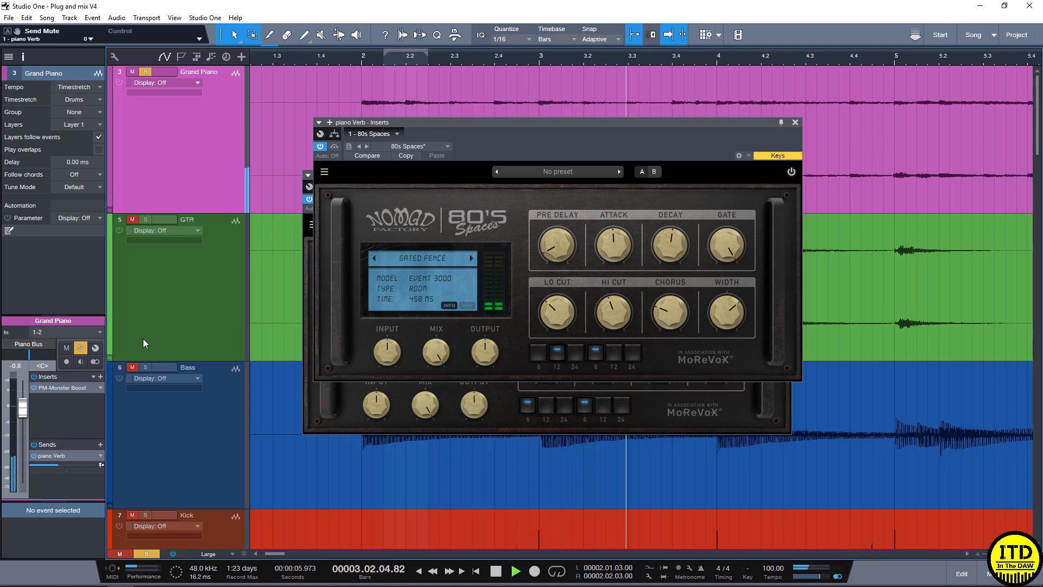
click(187, 181)
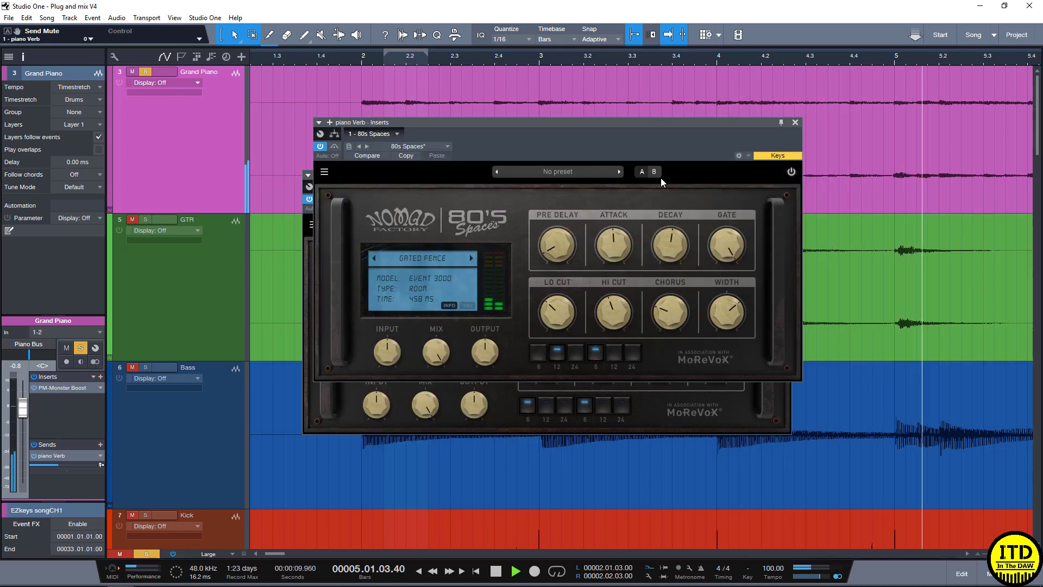
click(781, 123)
key(space)
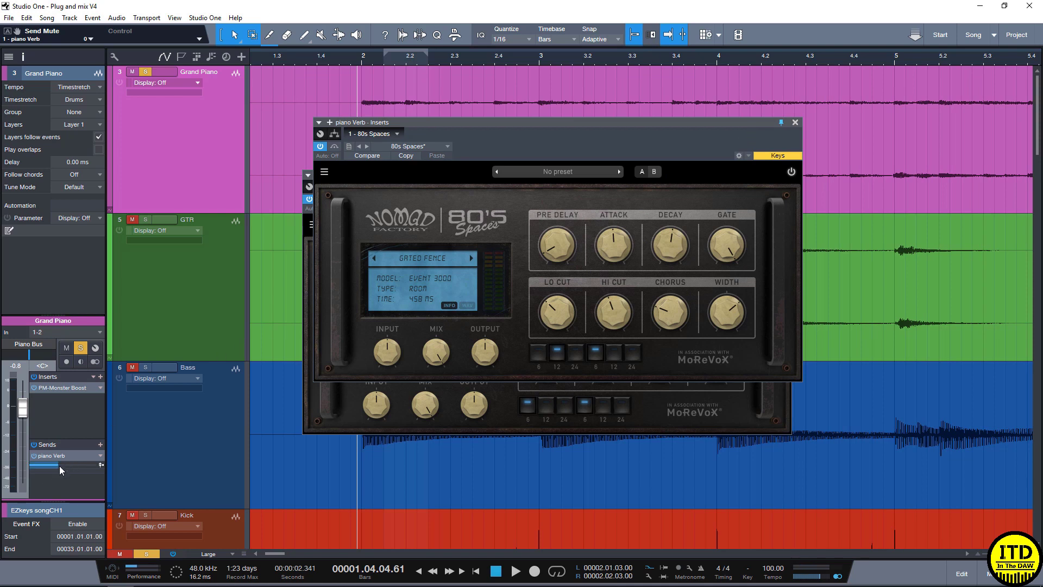
Raise the Grand Piano's piano Verb send level to -0.8 and show the reverb's waveform in the plug-in display
drag(60, 465, 78, 469)
key(space)
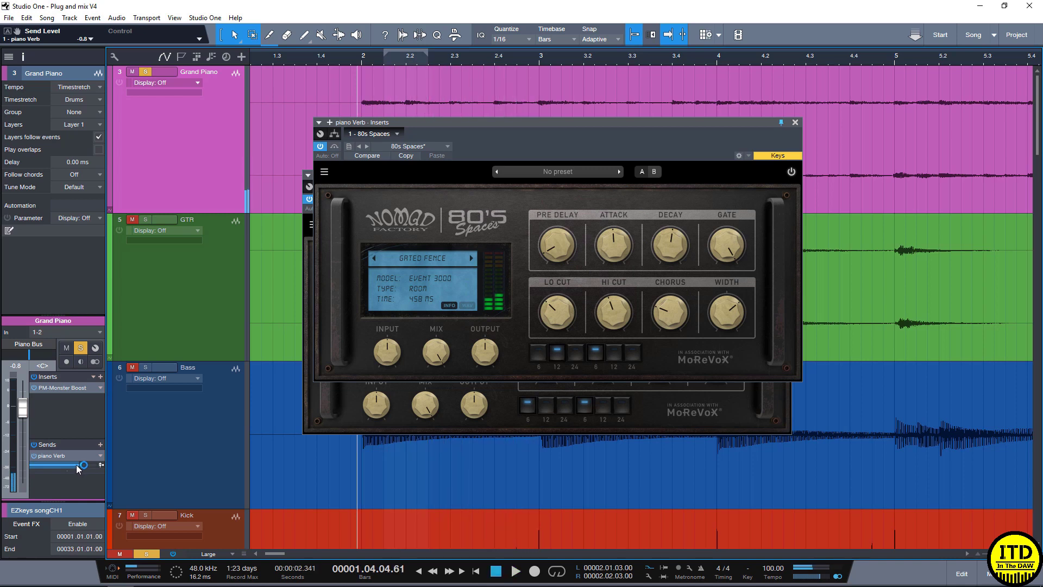
click(427, 301)
key(space)
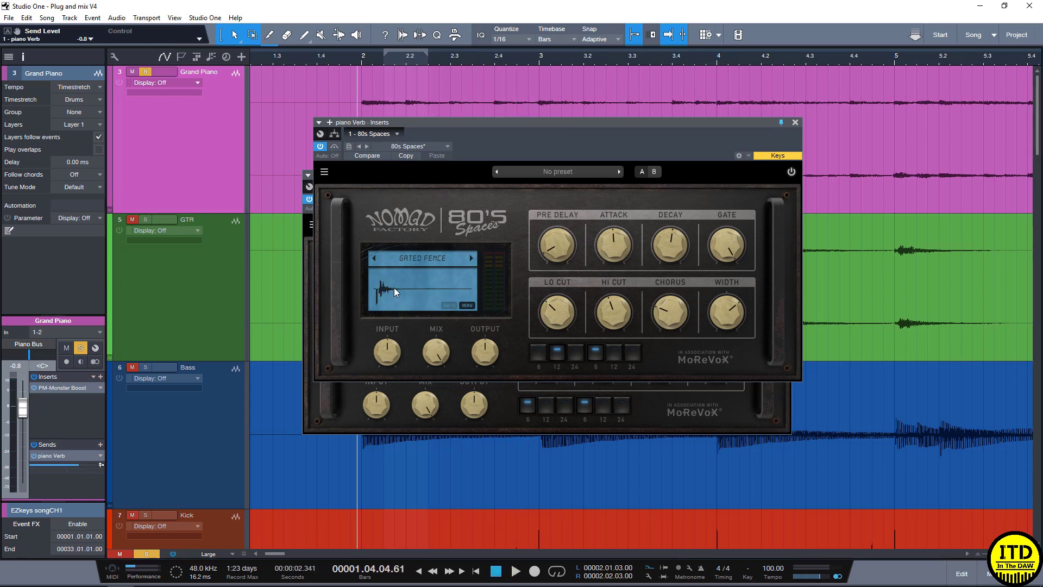
Set the piano Verb's Decay to 100 % and play the piano to hear the reverb tail
drag(670, 244, 687, 101)
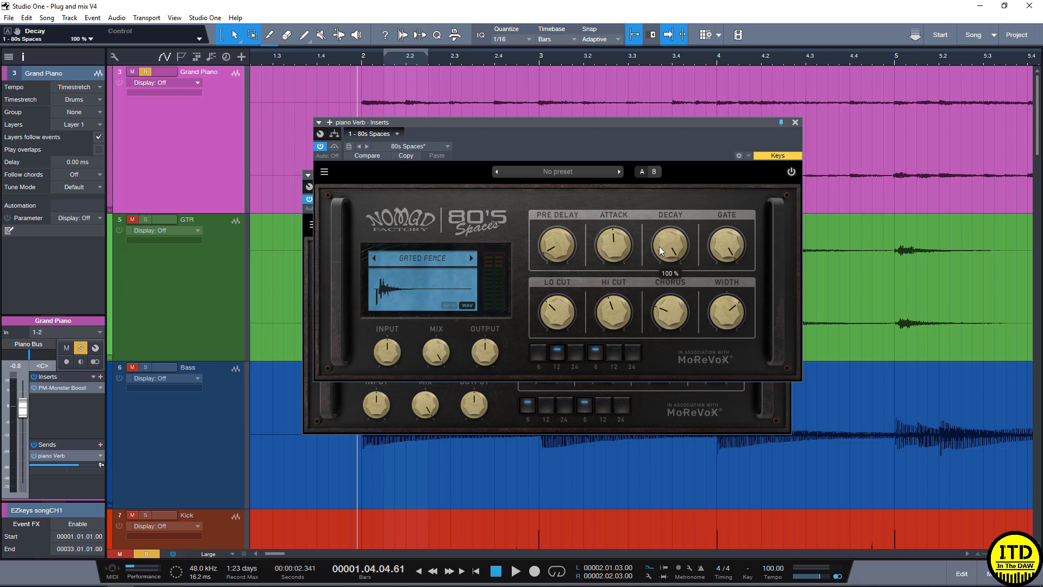
key(space)
key(space)
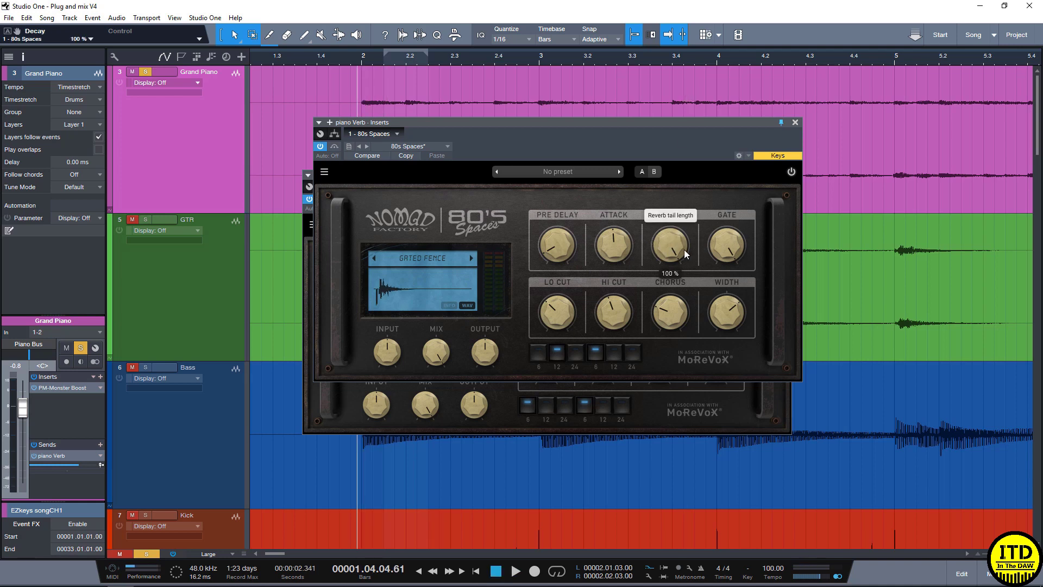
key(space)
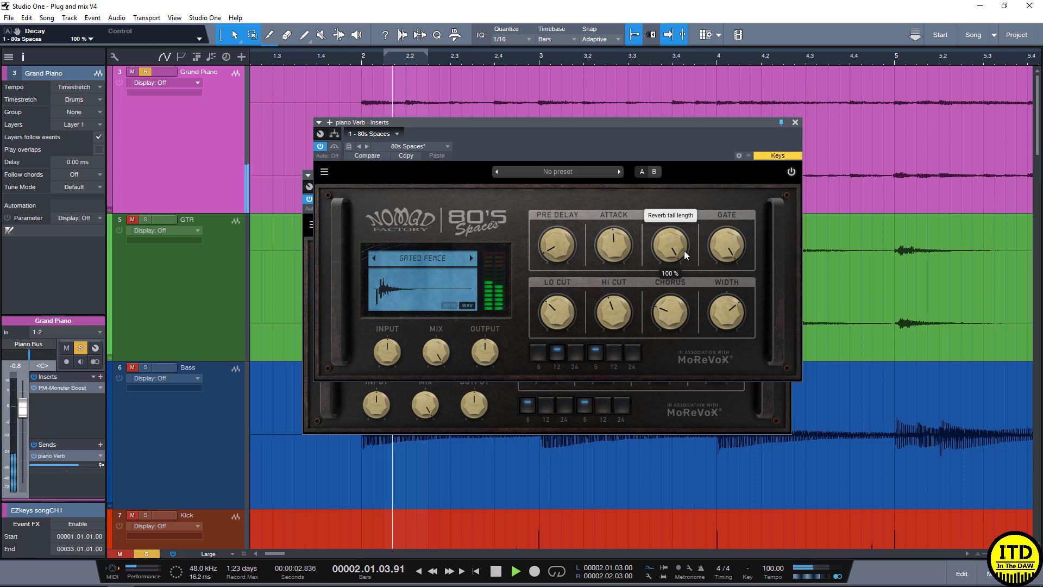
key(space)
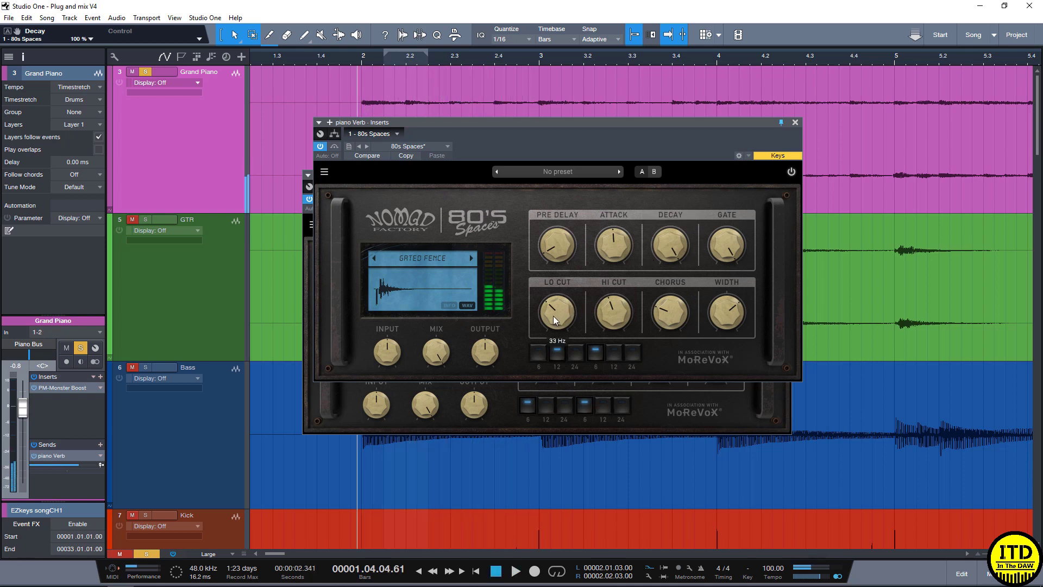
Set the piano Verb's Lo Cut to 300 Hz at 24 dB/oct, raise Hi Cut slightly and set its slope to 12 dB/oct
click(575, 352)
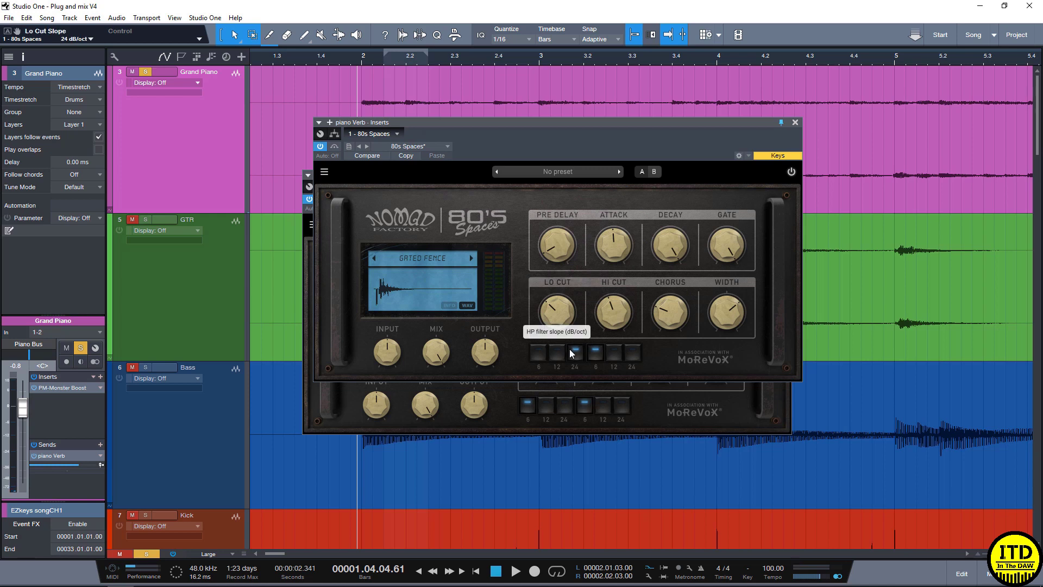
drag(558, 321, 547, 230)
key(space)
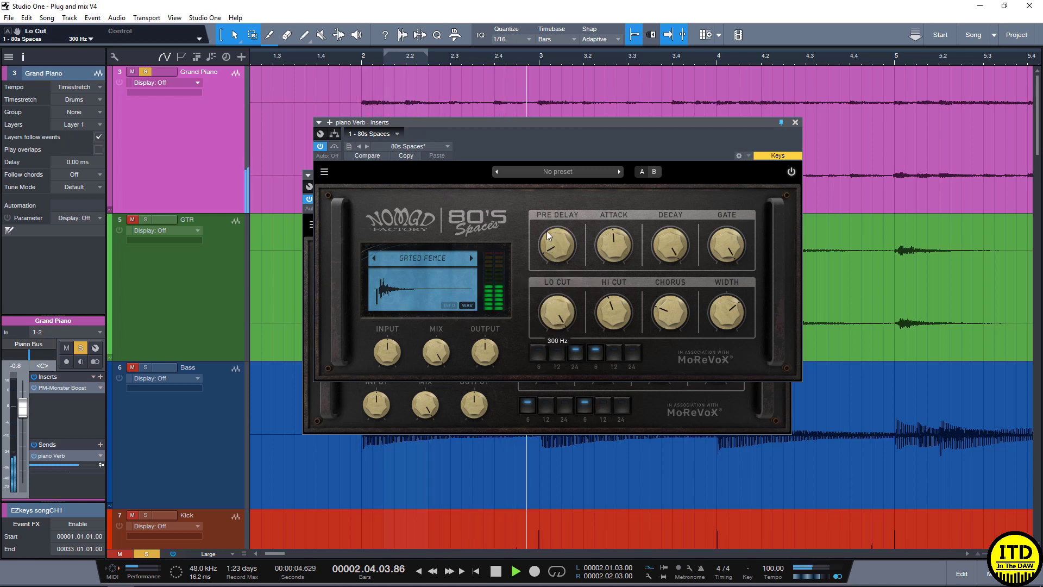
mouse_move(614, 310)
mouse_down()
mouse_move(617, 269)
mouse_move(614, 304)
mouse_up()
click(615, 353)
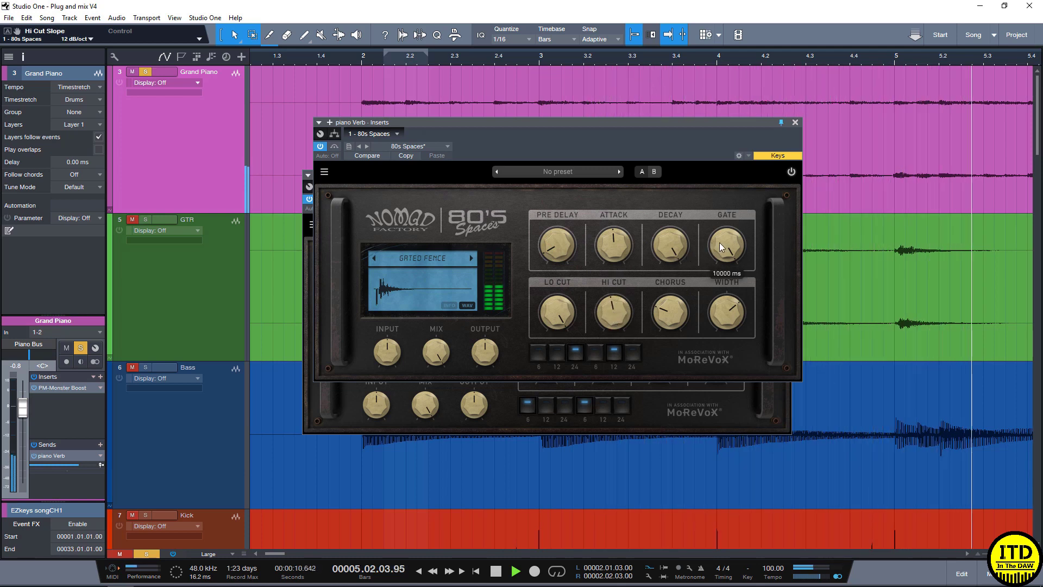
Audition the piano Verb with a 100 ms Gate, with the send active and muted, and restore the Gate to 10000 ms
mouse_move(720, 243)
key(space)
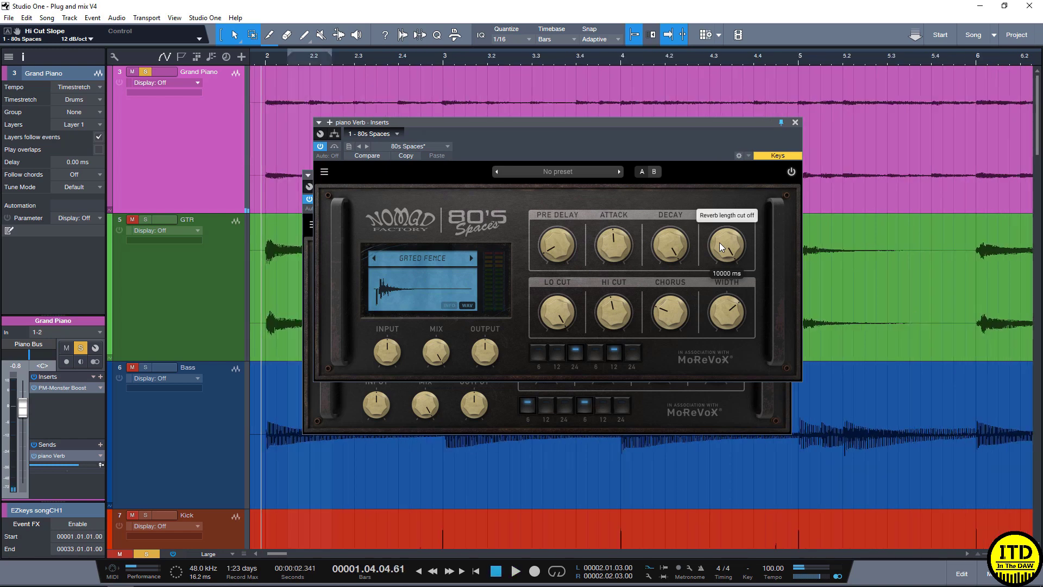
drag(726, 237, 658, 407)
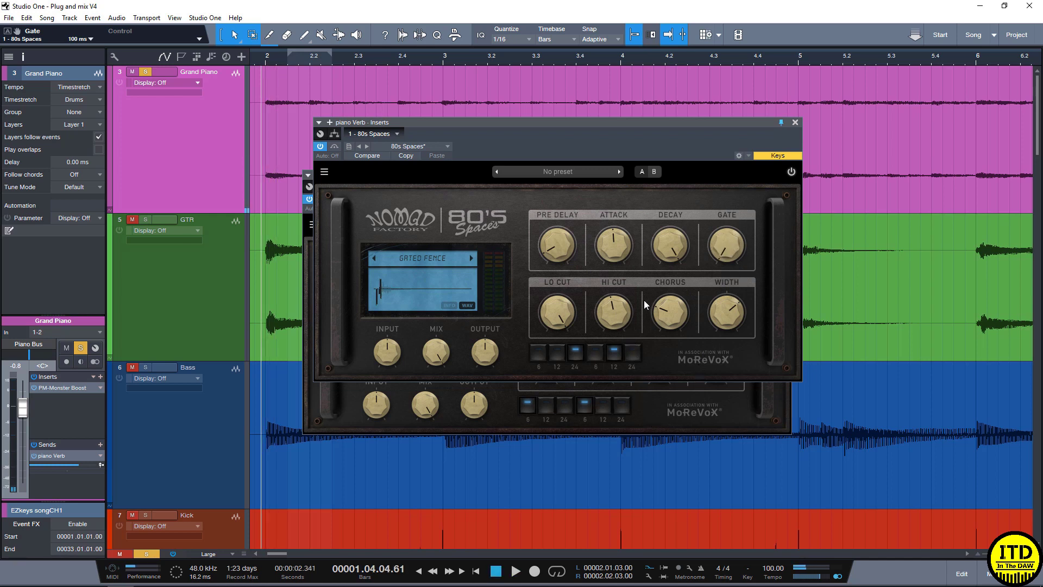
key(space)
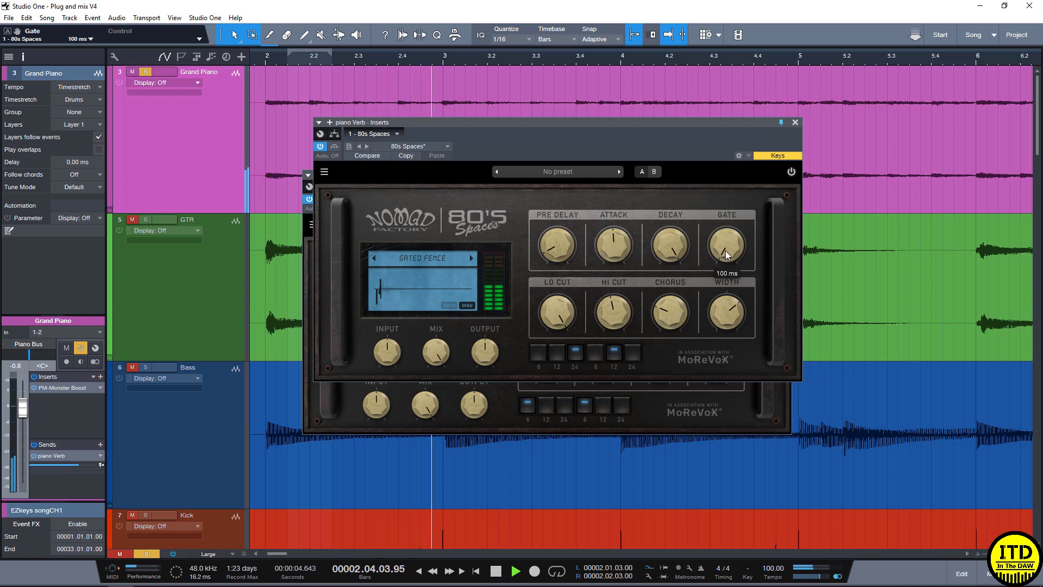
click(33, 457)
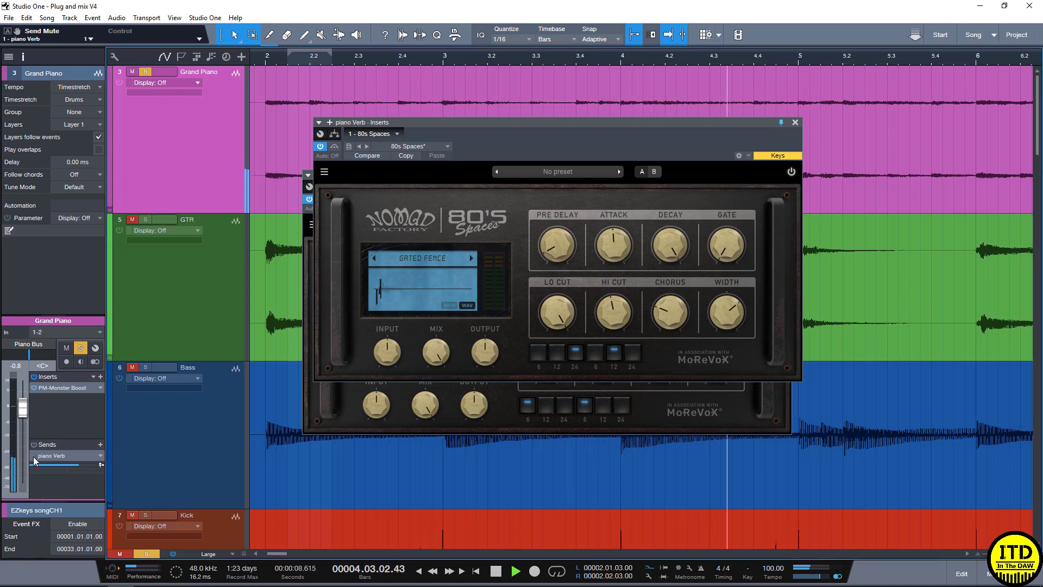
click(34, 456)
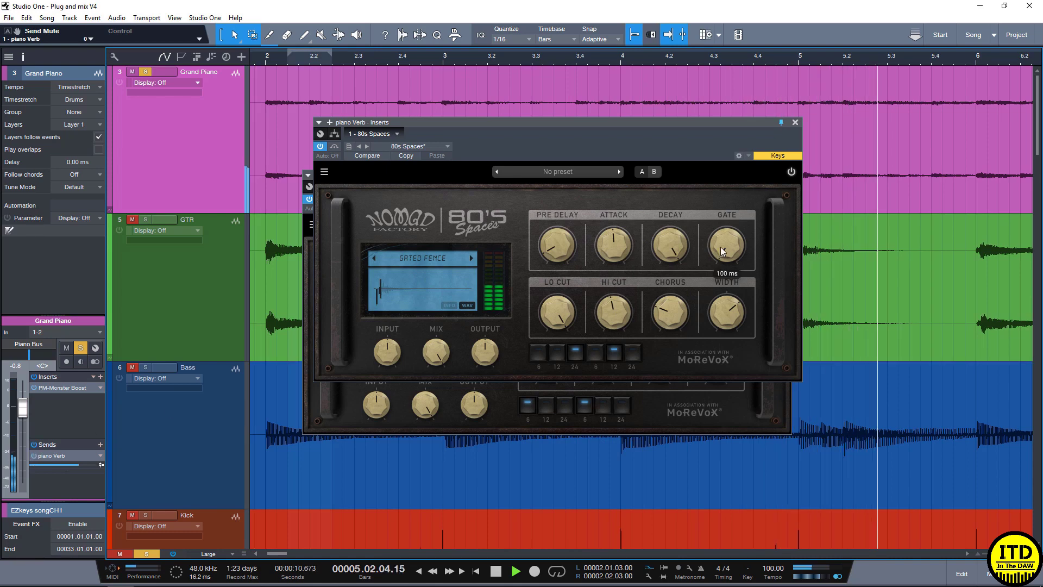
drag(731, 250, 742, 74)
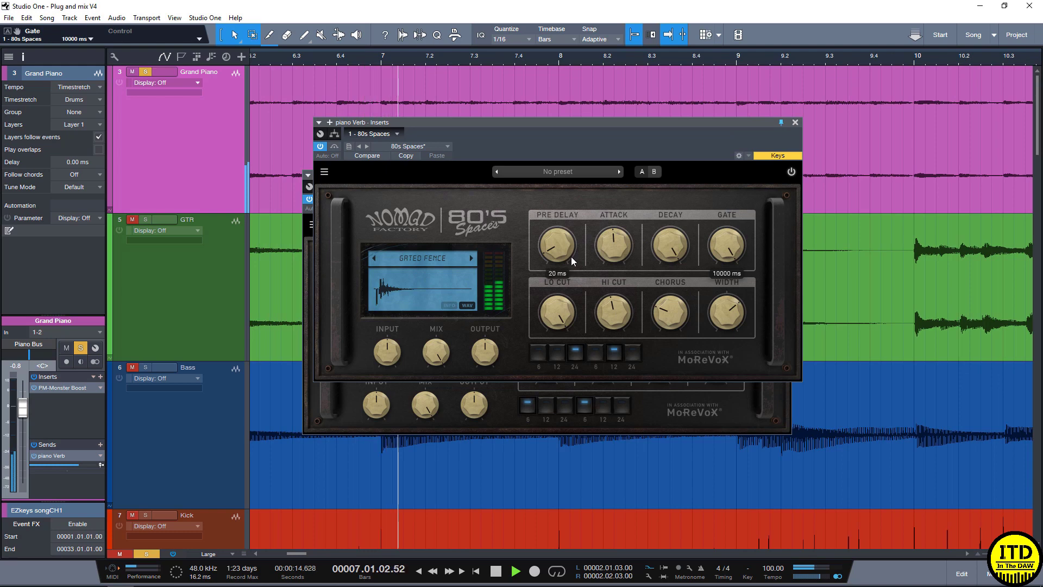
key(space)
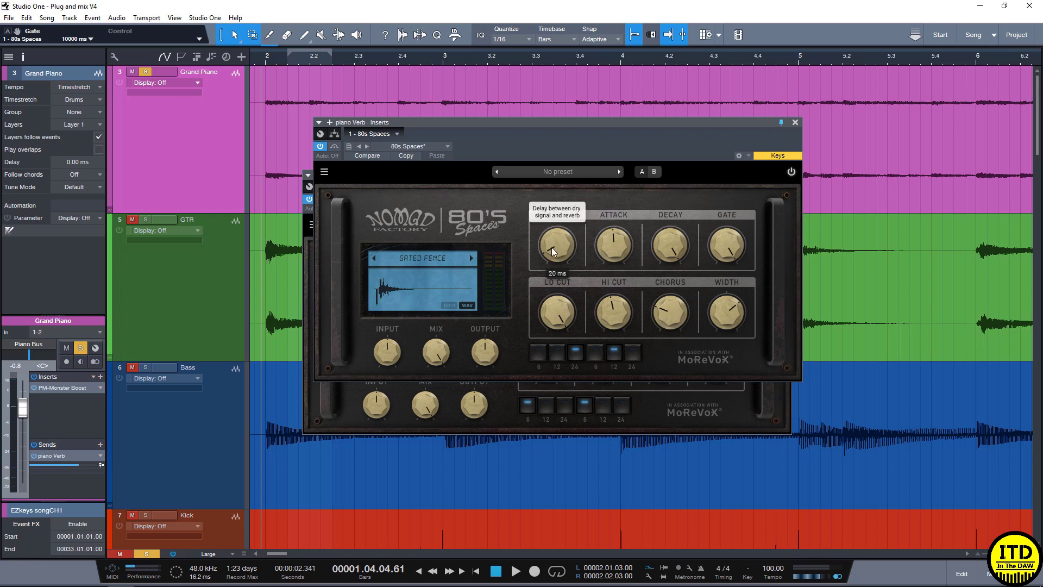
Audition the piano Verb's Pre Delay up to 190 ms, settle it at 26 ms and set Attack to 0 ms
mouse_move(552, 247)
mouse_down()
mouse_move(565, 190)
mouse_move(556, 260)
mouse_move(554, 251)
mouse_up()
key(space)
drag(553, 246, 585, 137)
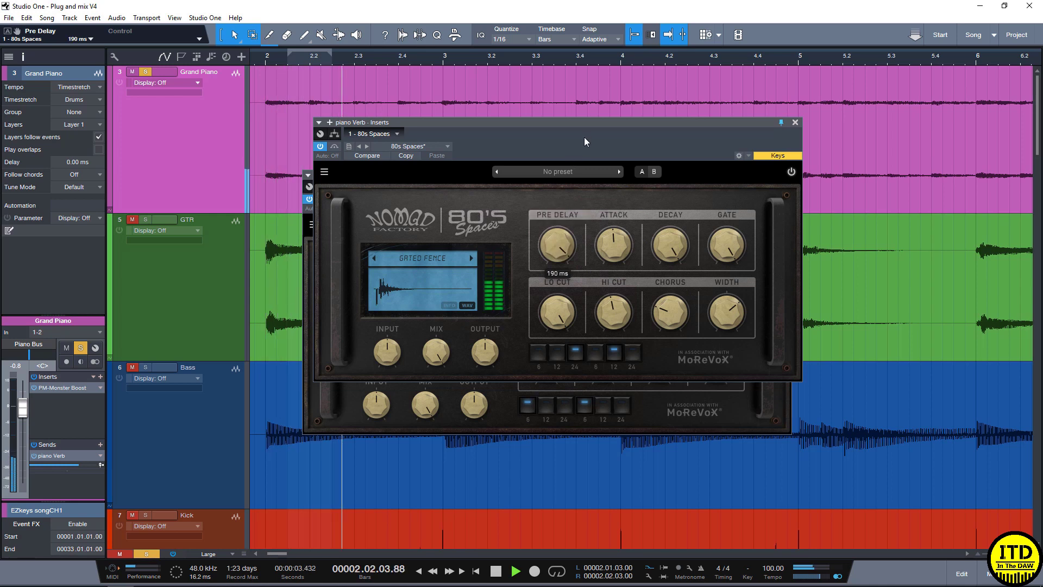
drag(578, 184, 575, 320)
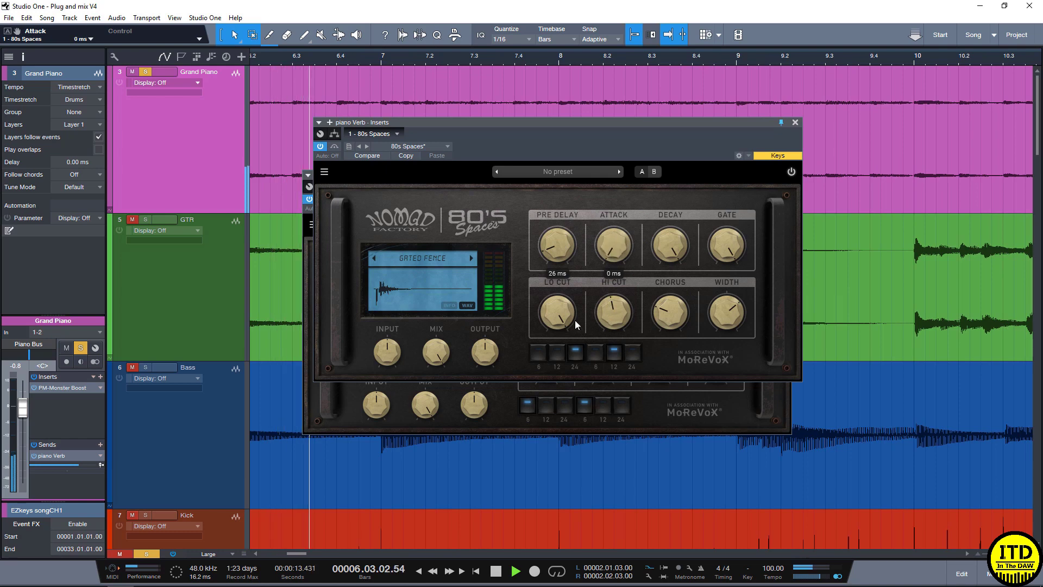
Stop playback, lower the Grand Piano's piano Verb send level to -19.3 and unsolo the track
key(space)
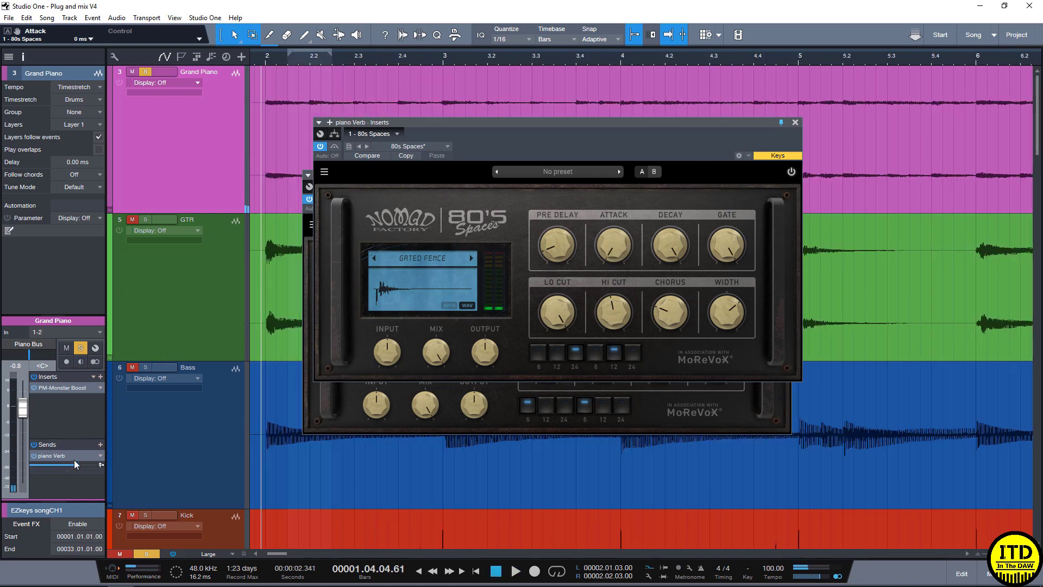
drag(65, 468, 50, 473)
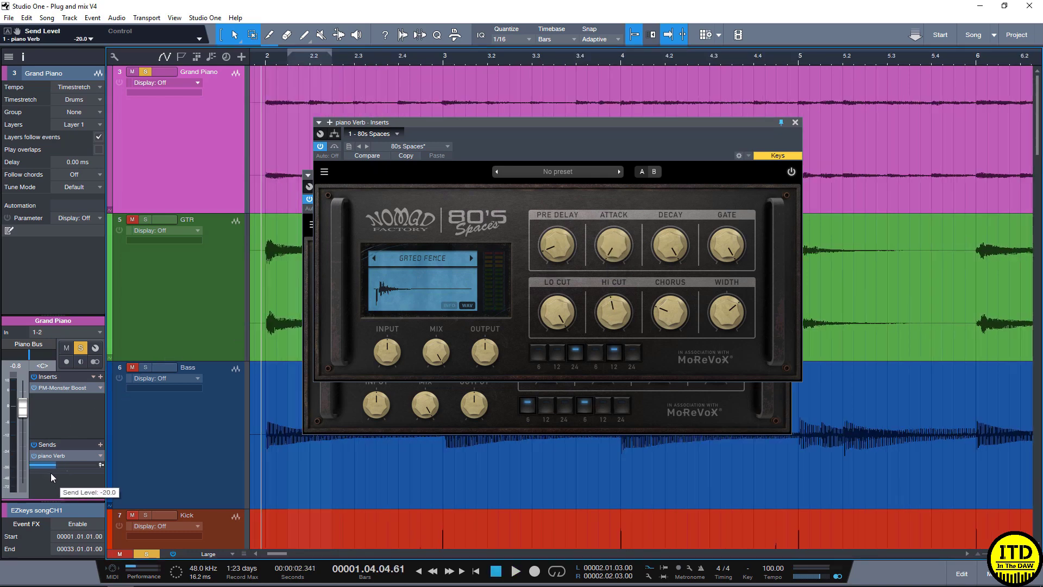
key(s)
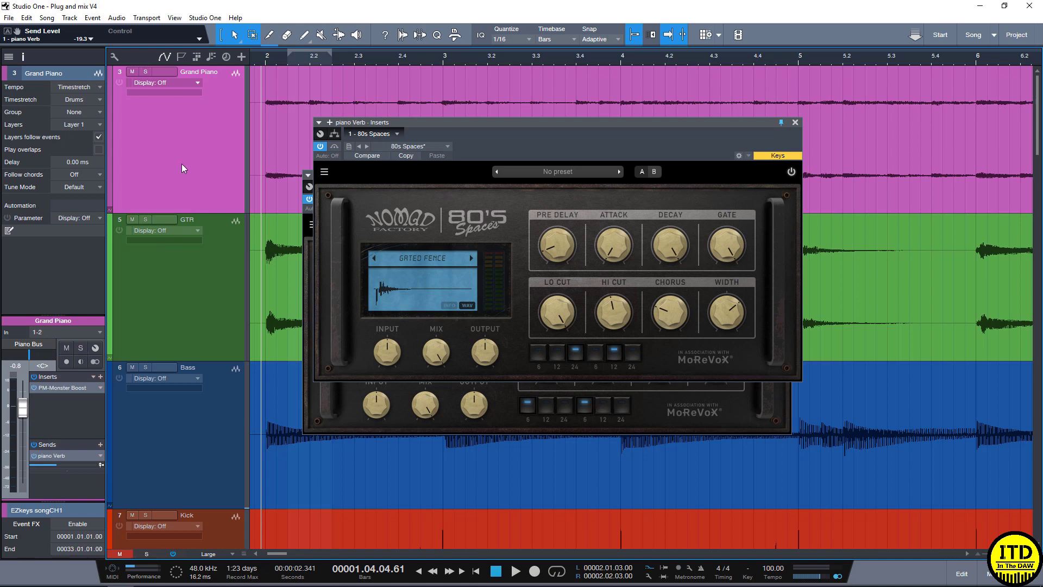
Solo the GTR track and open the 80s Spaces reverb fed by its GTR Verb send
click(188, 300)
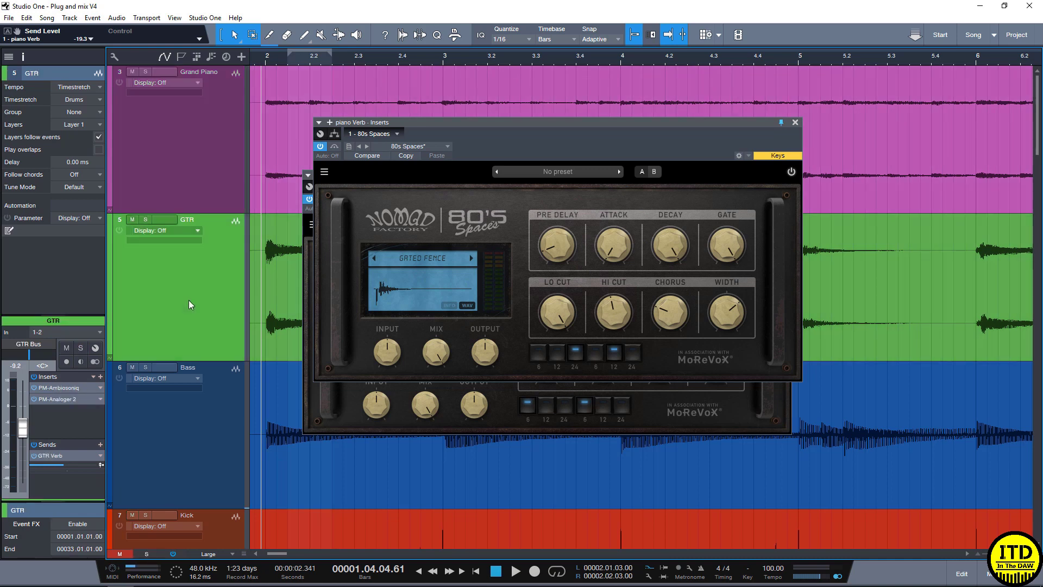
key(s)
double_click(58, 455)
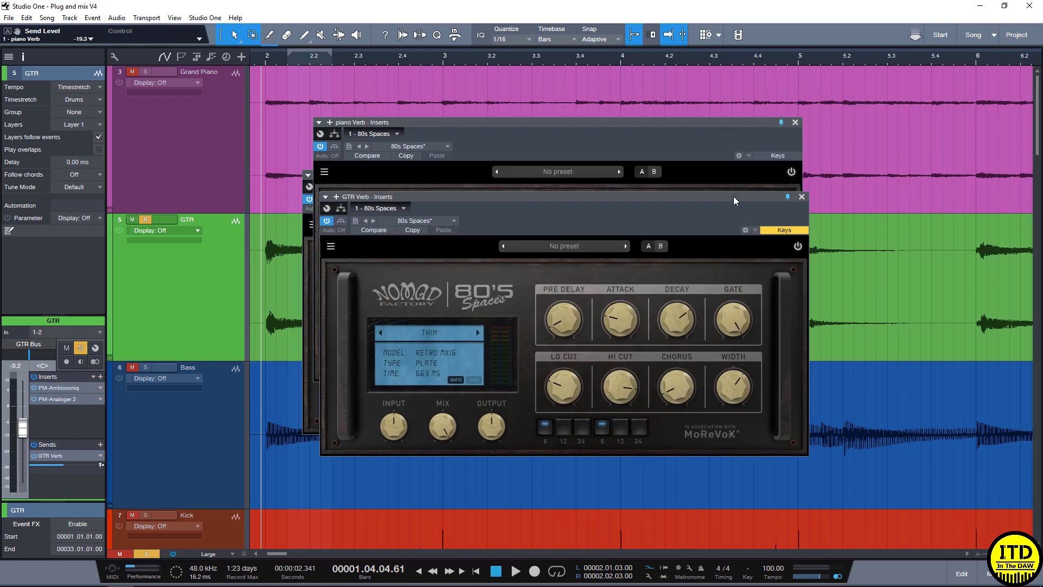
Close the other reverb windows, reposition the GTR Verb window and play a short stretch of the guitar
click(784, 175)
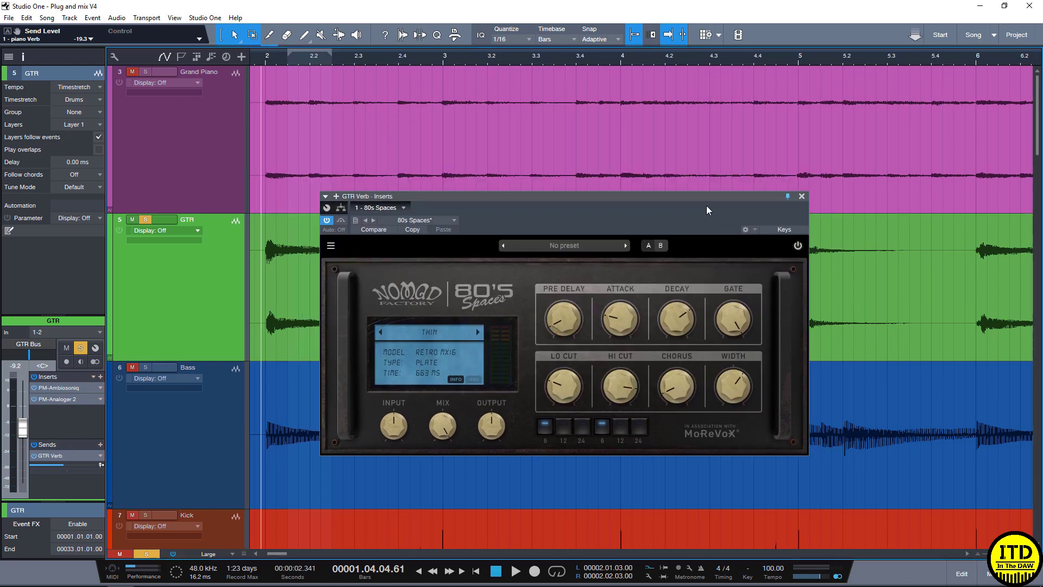
drag(707, 199, 702, 165)
key(space)
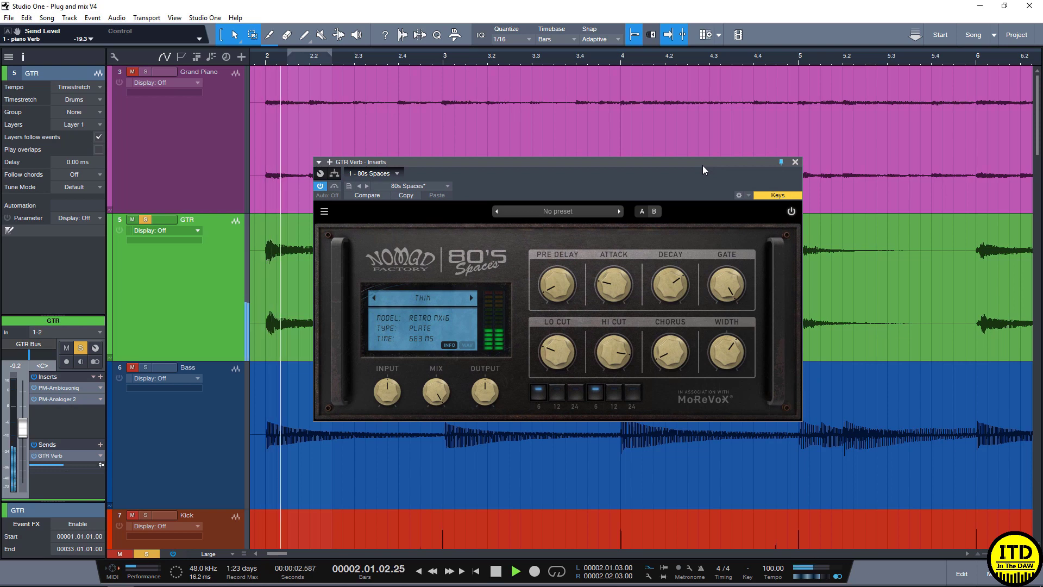
key(space)
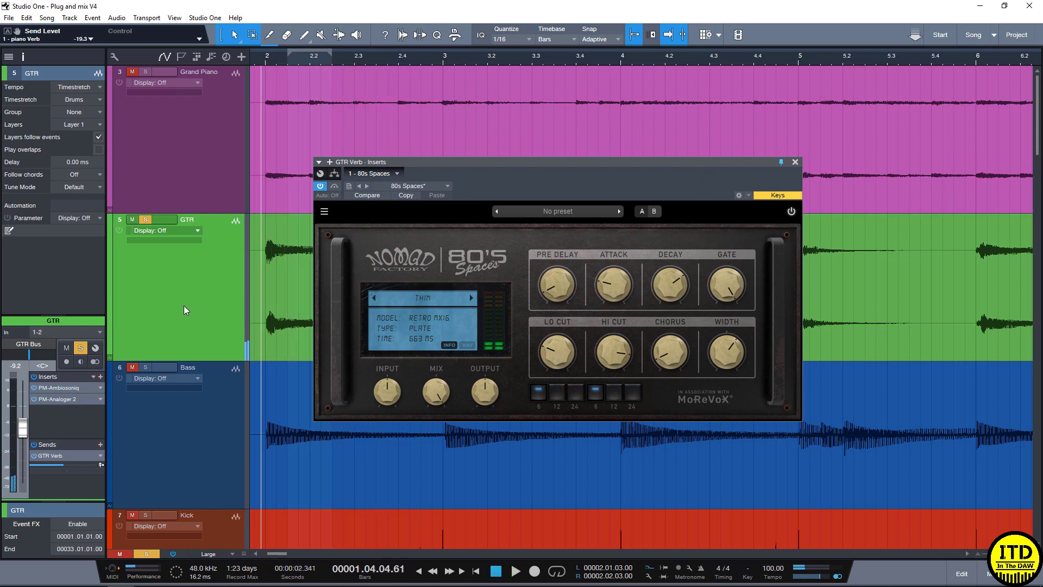
Play the soloed guitar through the GTR Verb and look over its reverb type categories
key(space)
key(space)
click(428, 298)
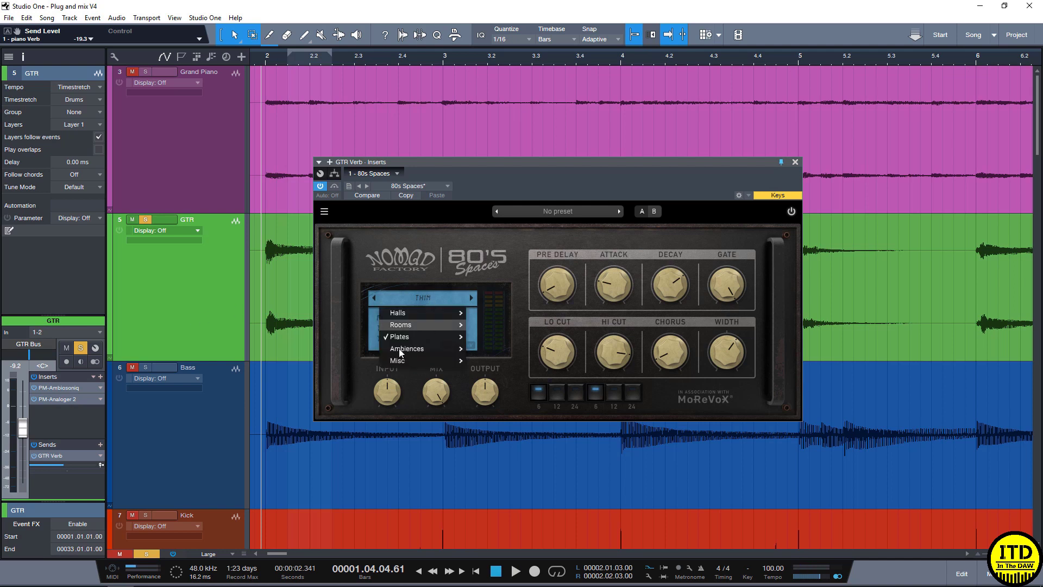
mouse_move(409, 336)
click(375, 271)
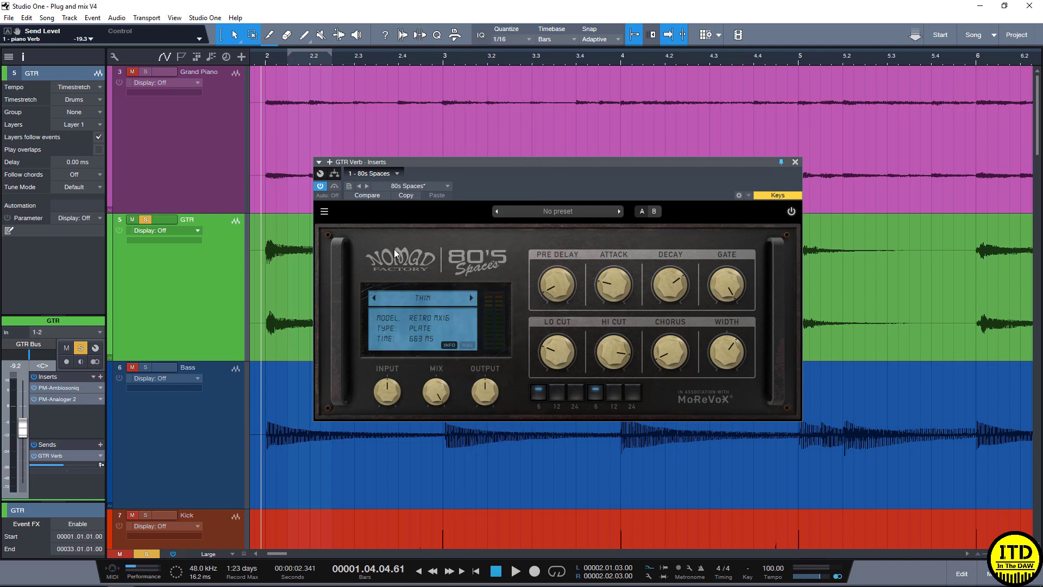
key(space)
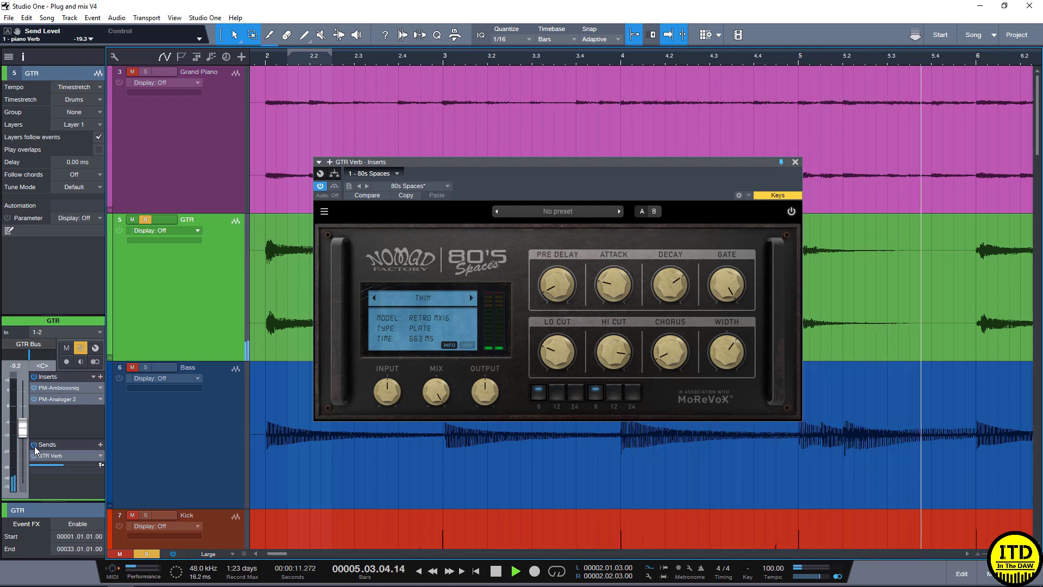
key(space)
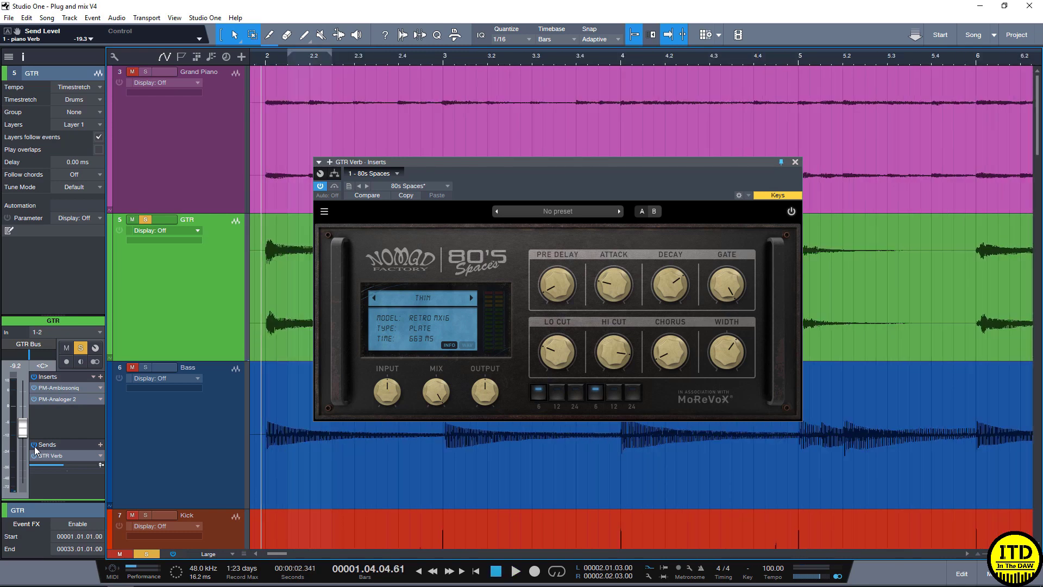
Unsolo the GTR track, open the mixer console and close the GTR Verb plug-in window
key(s)
key(F3)
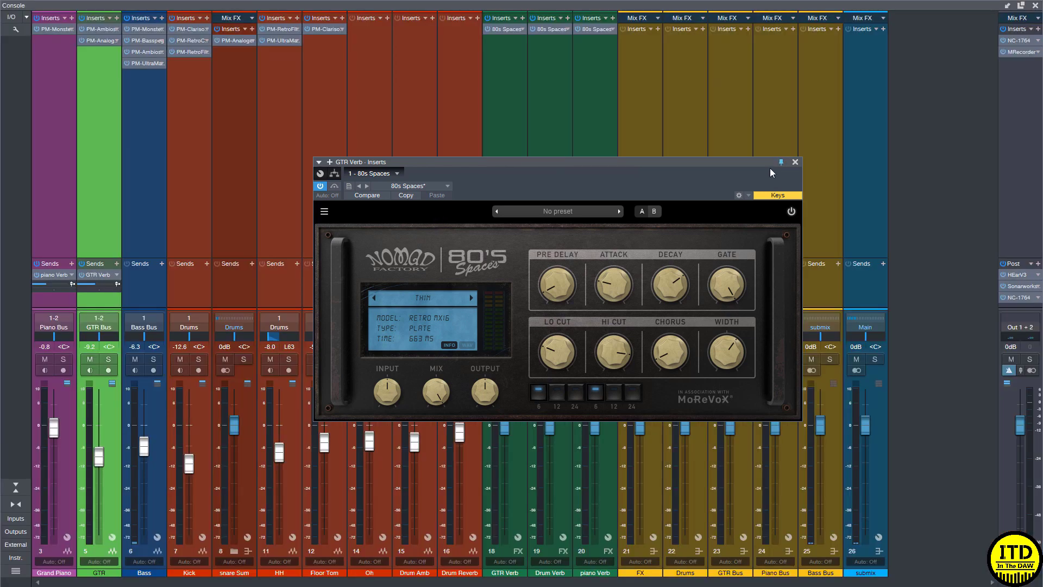
click(795, 162)
Solo the drum channels from Kick through Oh in the console, play them briefly and unsolo them
click(369, 219)
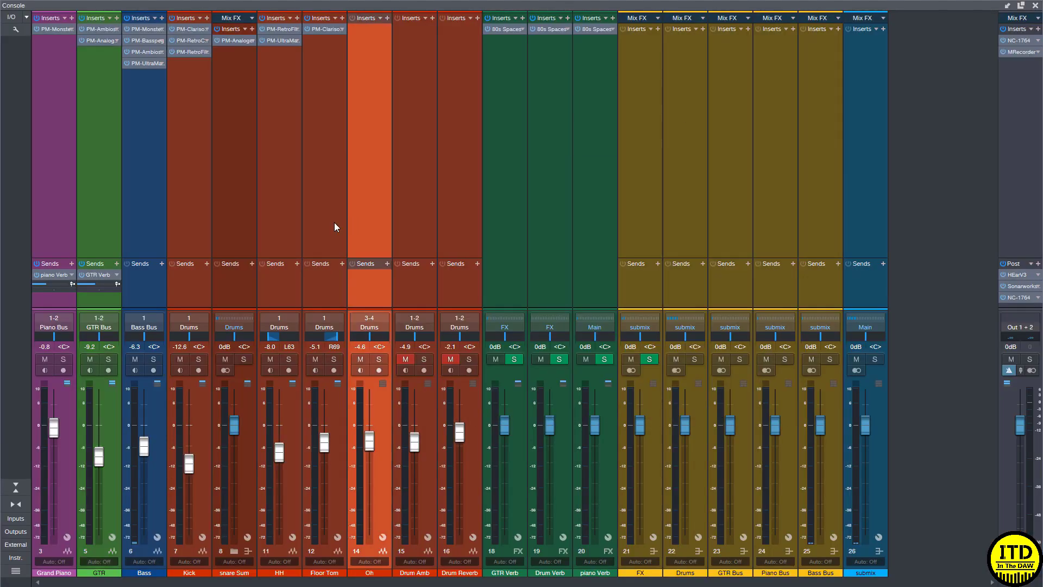
shift+click(196, 225)
key(ctrl+z)
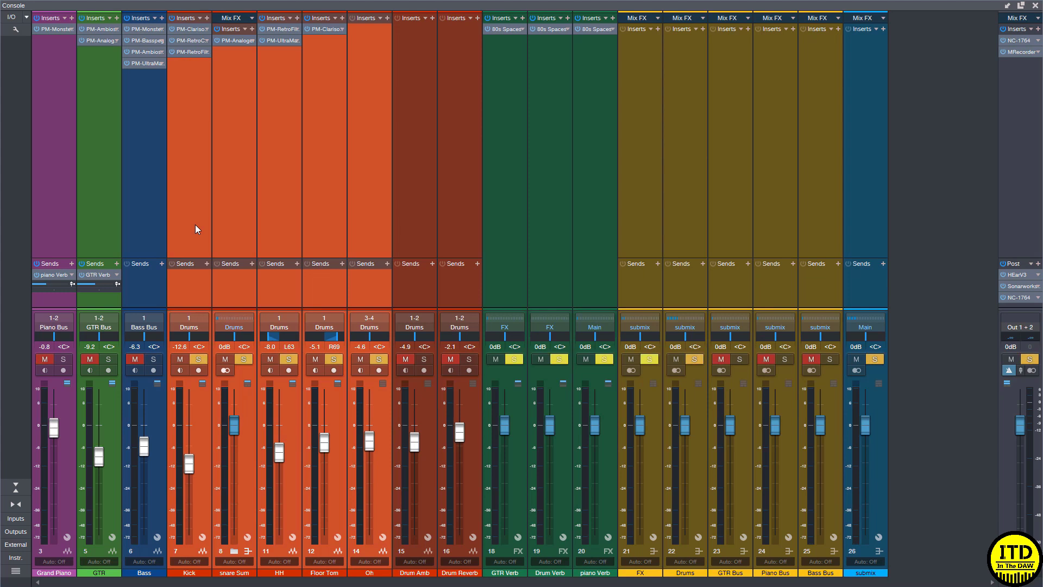
key(space)
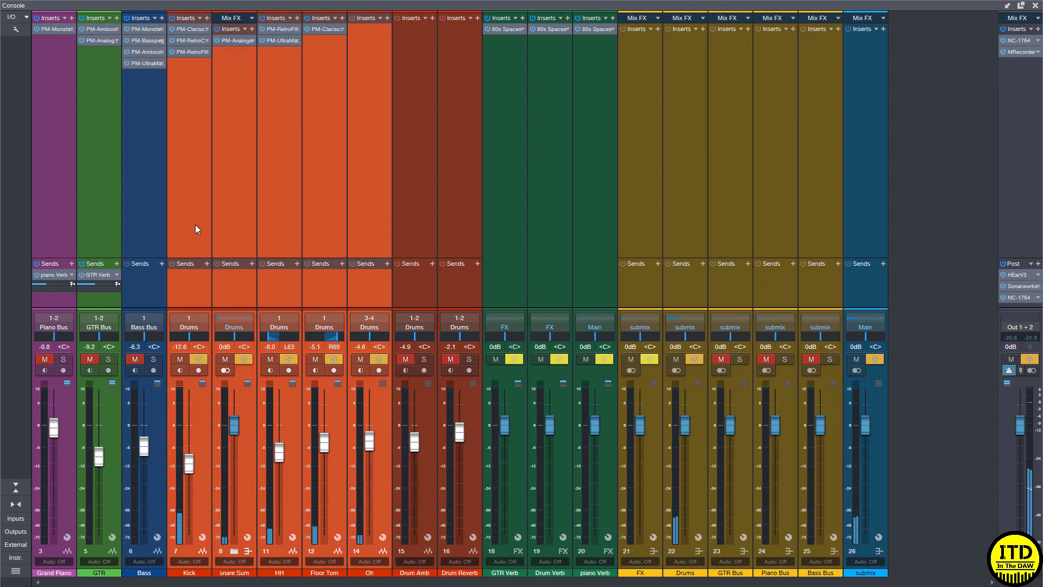
key(space)
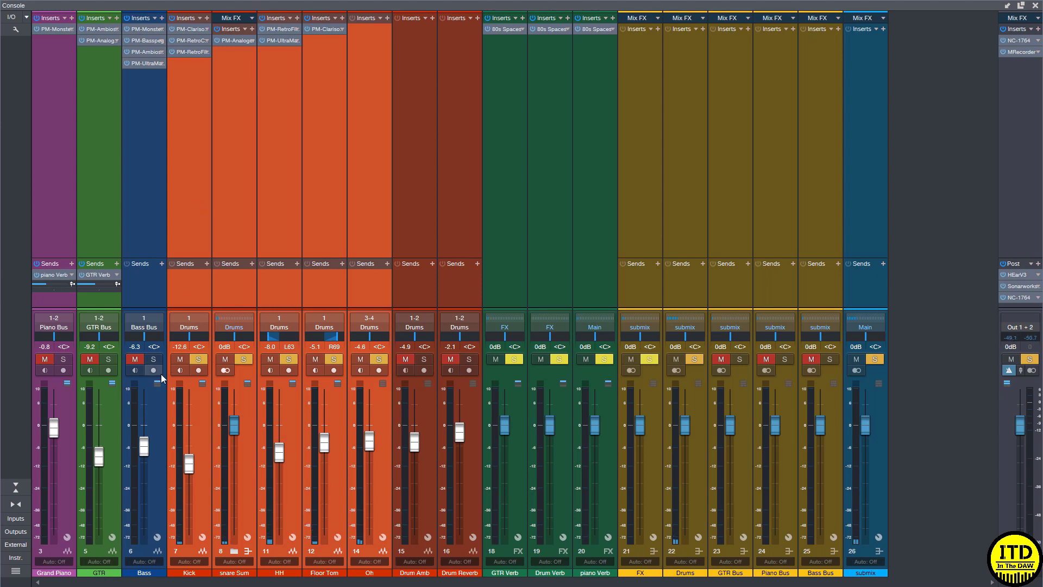
key(shift+s)
Solo the Kick channel, audition it from the arrangement view and unsolo it
click(199, 287)
key(s)
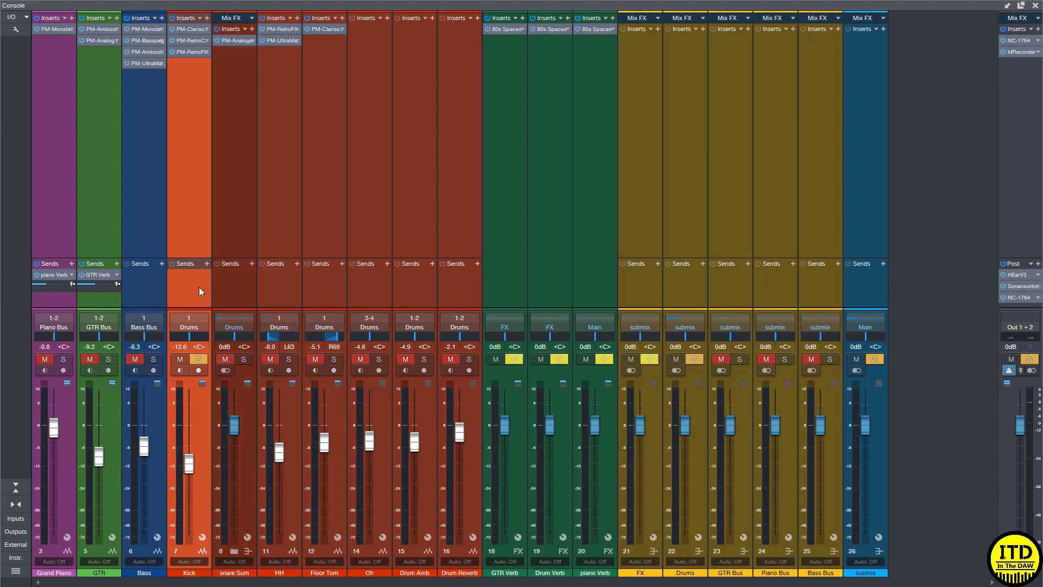
key(F3)
key(space)
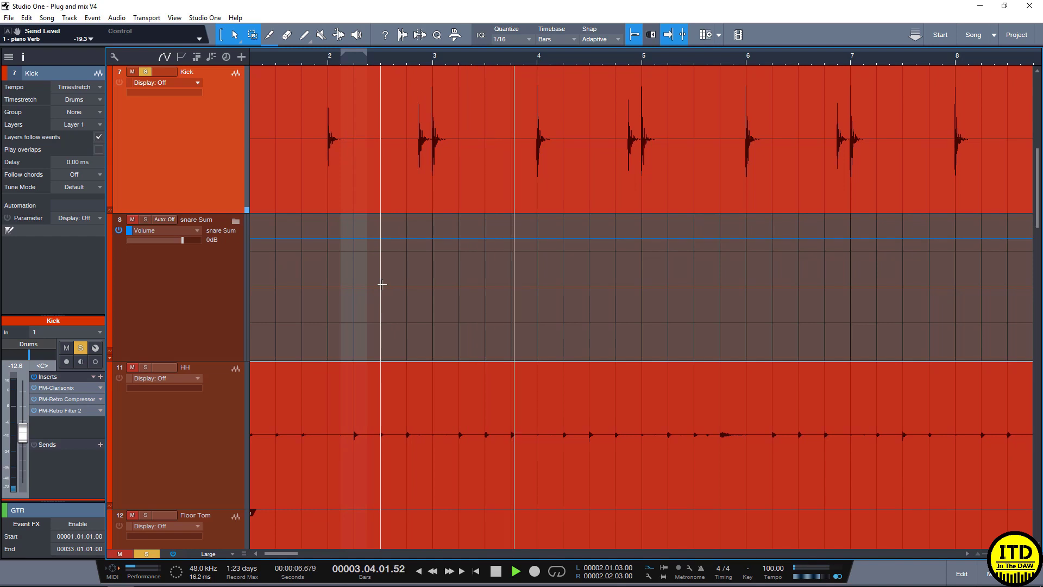
key(space)
key(s)
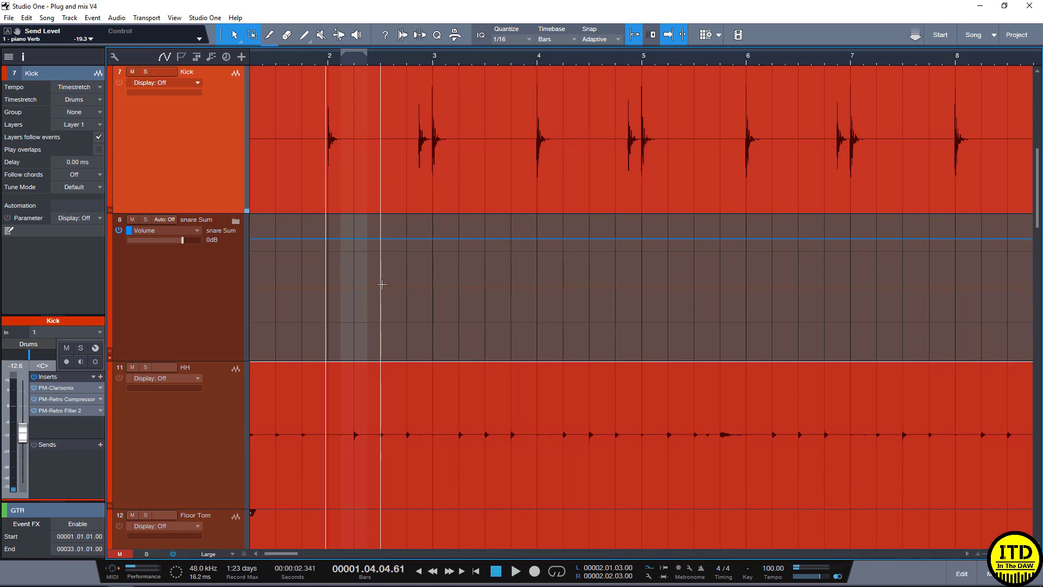
Solo the snare Sum channel in the console and return to the arrangement
key(F3)
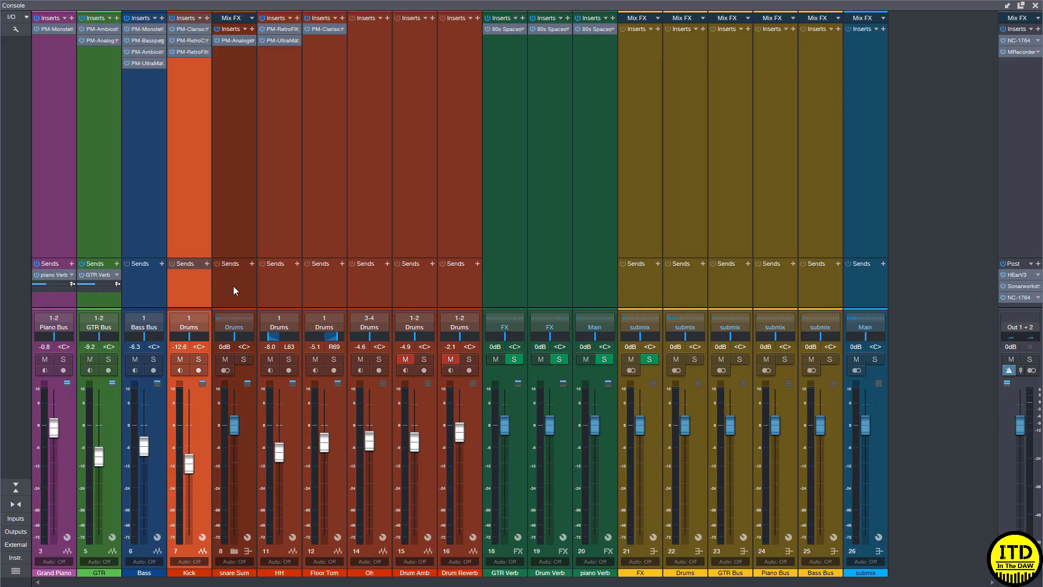
click(268, 288)
click(242, 291)
key(s)
key(F3)
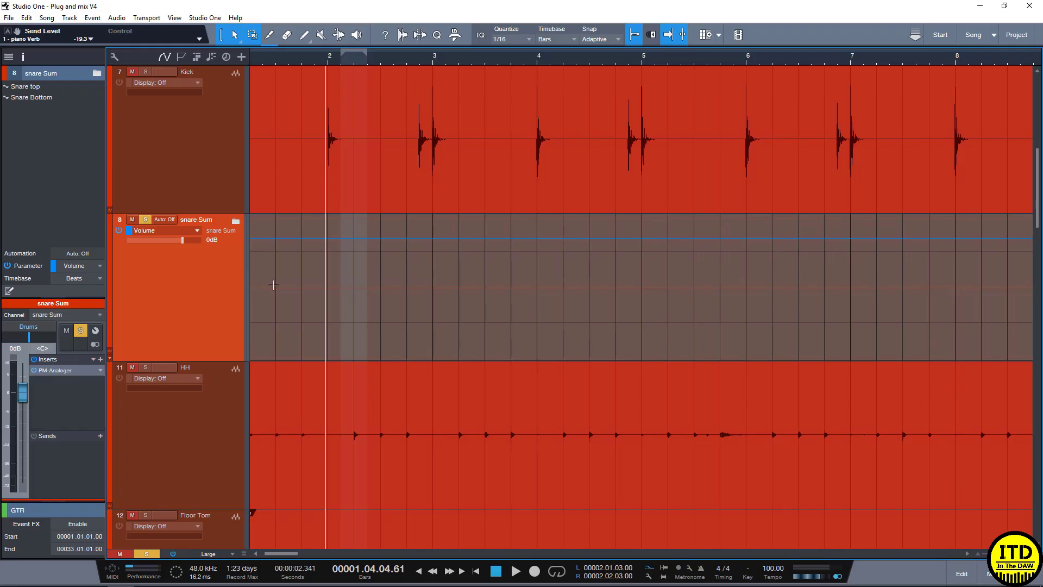
Hide the track automation, place the playhead just before bar 17 and play the soloed snare Sum
key(w)
key(w)
key(w)
scroll(516, 289, up, 2)
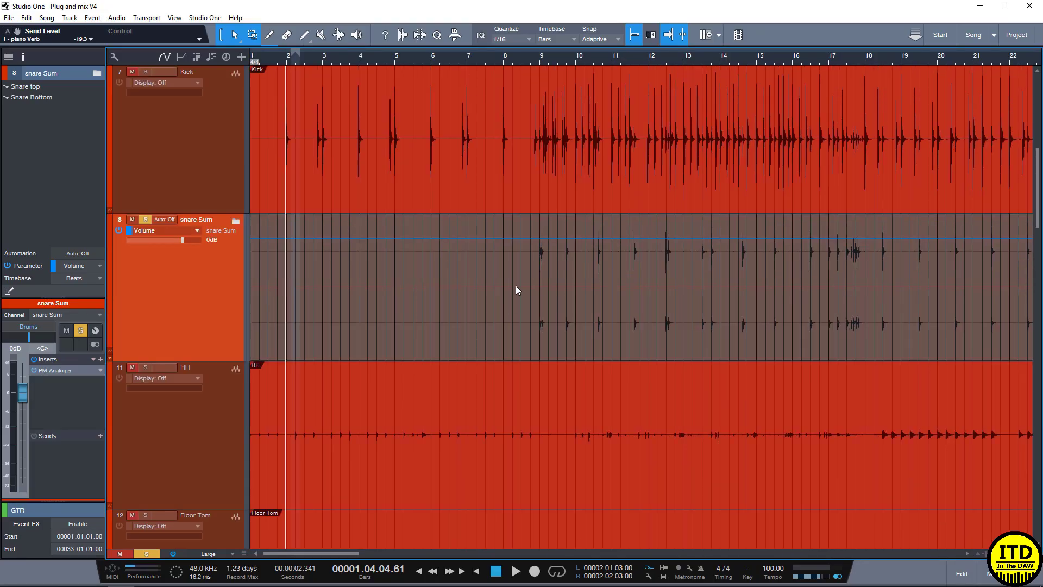
key(a)
click(538, 291)
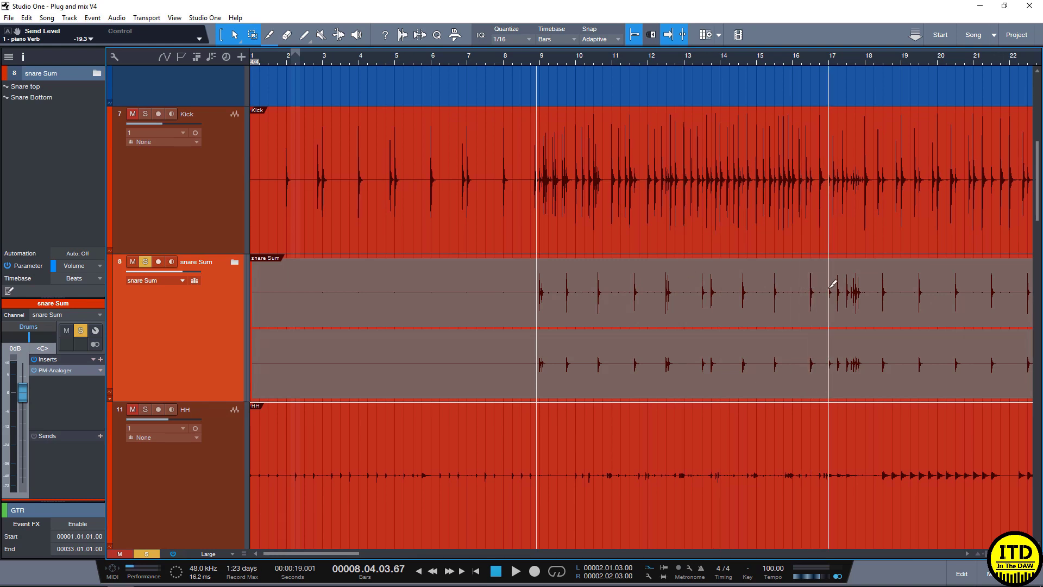
click(831, 284)
key(space)
scroll(828, 303, up, 3)
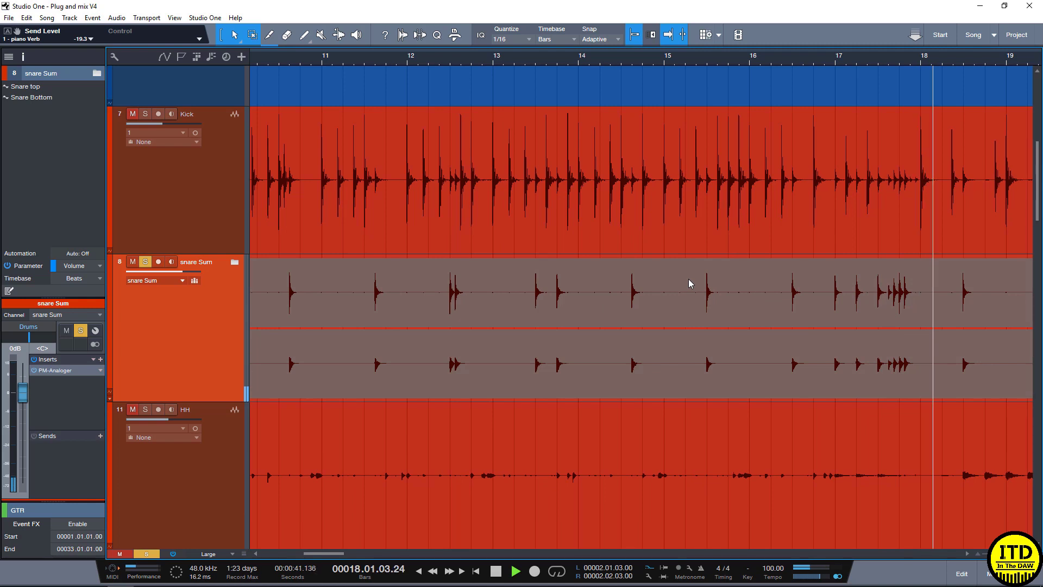
key(space)
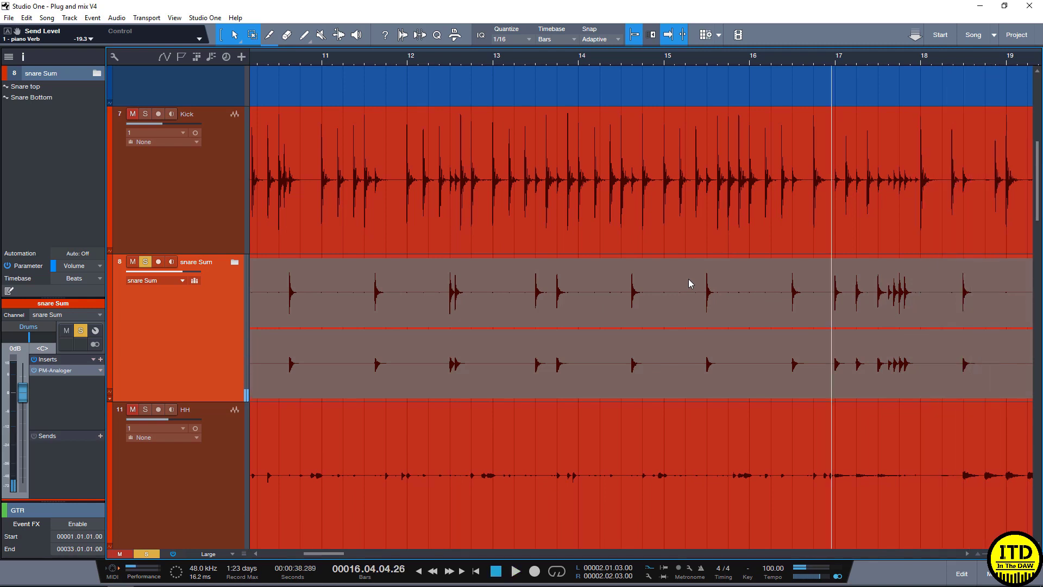
Add a Drum Verb send to the snare Sum channel and open the 80s Spaces reverb it feeds
key(F3)
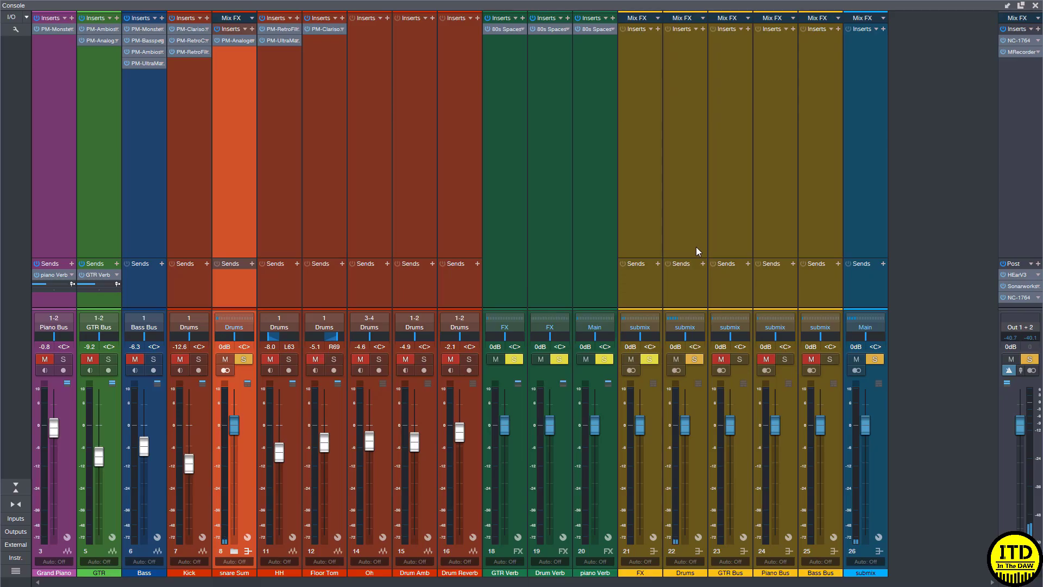
click(252, 269)
click(297, 379)
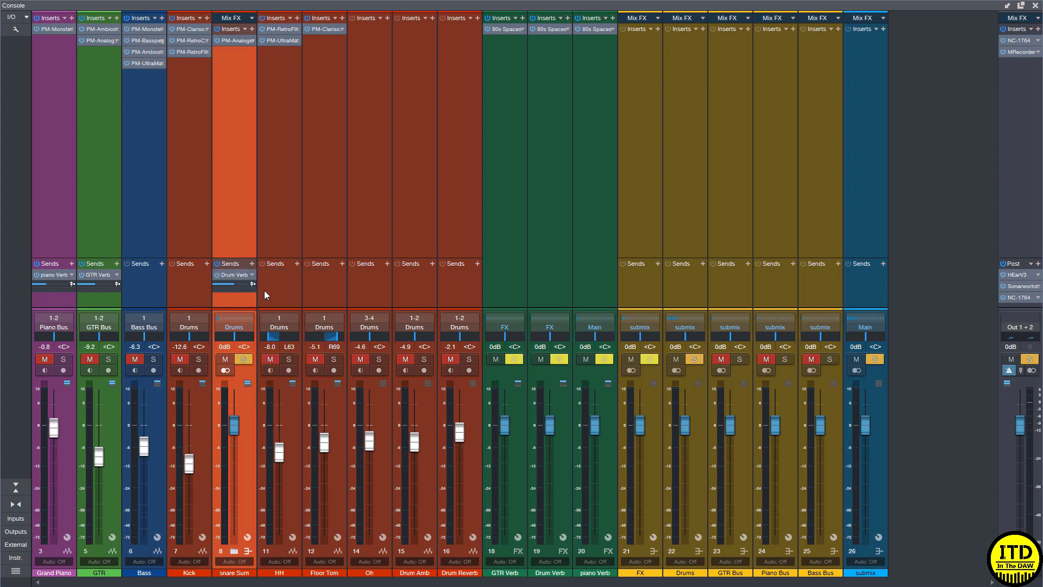
double_click(233, 276)
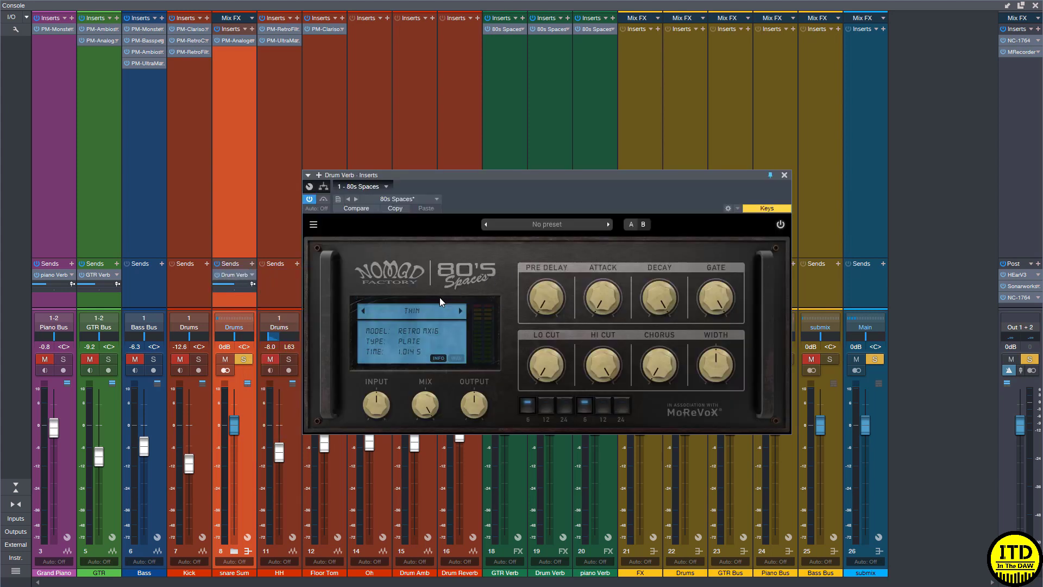
Load the Digital #1 hall in the Drum Verb and play the snare through it
click(418, 312)
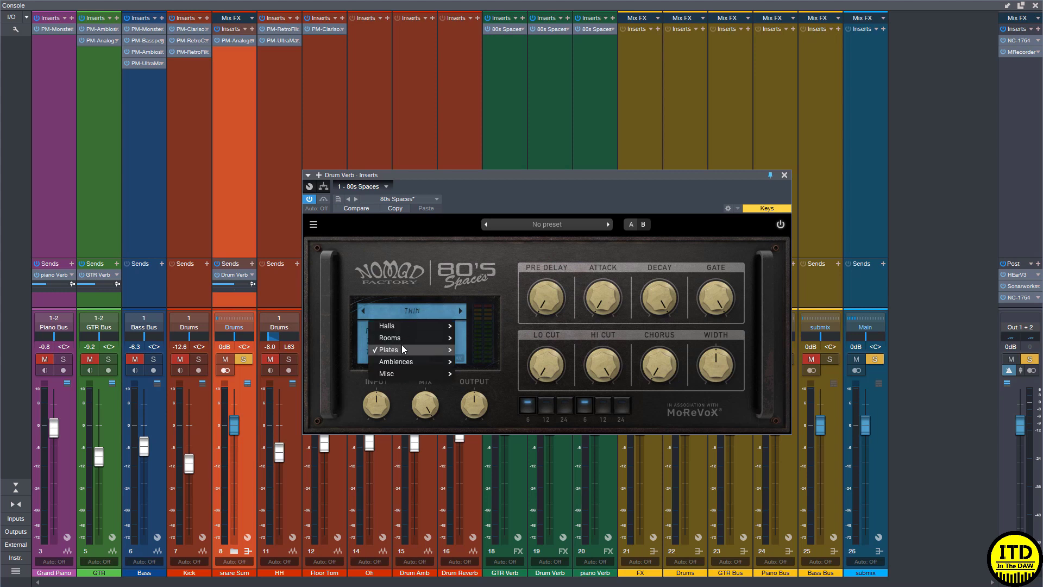
mouse_move(409, 331)
click(498, 228)
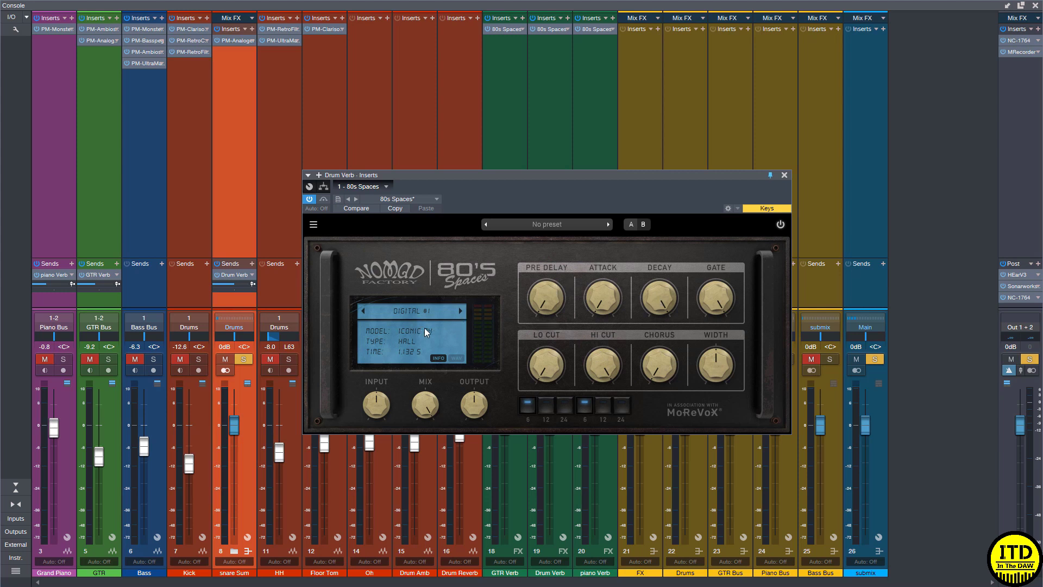
key(space)
Move the Drum Verb window aside, unsolo snare Sum, and audition the Drum Reverb channel in solo before unsoloing it
drag(445, 181, 632, 347)
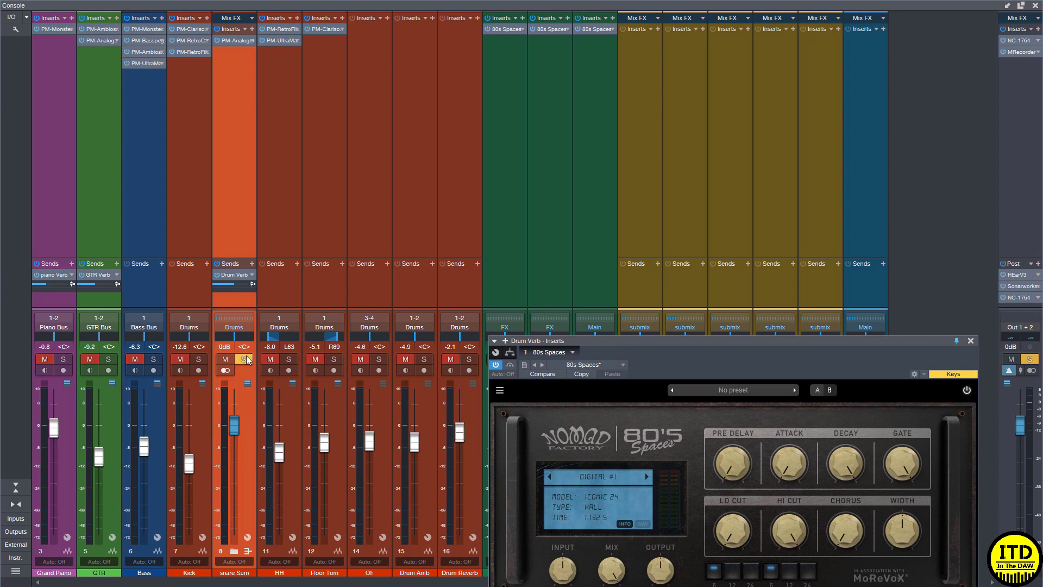
click(244, 360)
click(469, 359)
key(space)
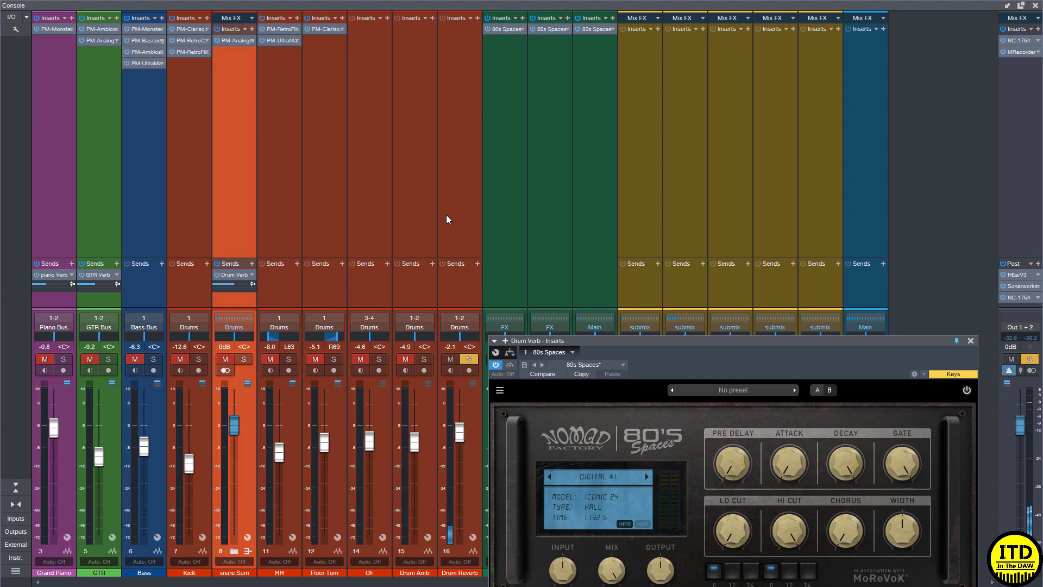
key(space)
click(469, 359)
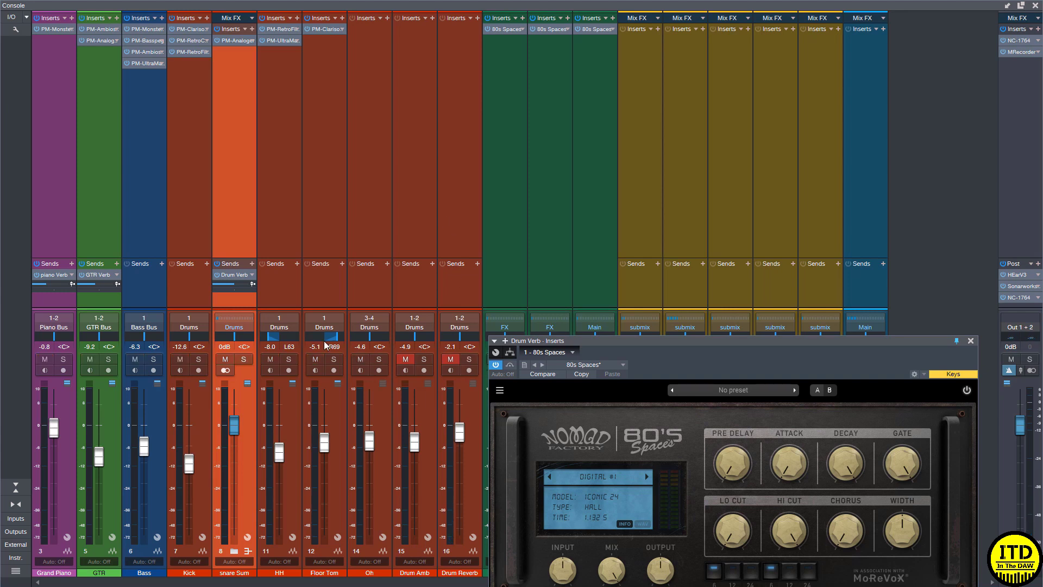
Solo snare Sum again, bring the Drum Verb window back to the middle and restart playback
click(243, 359)
drag(612, 340, 472, 195)
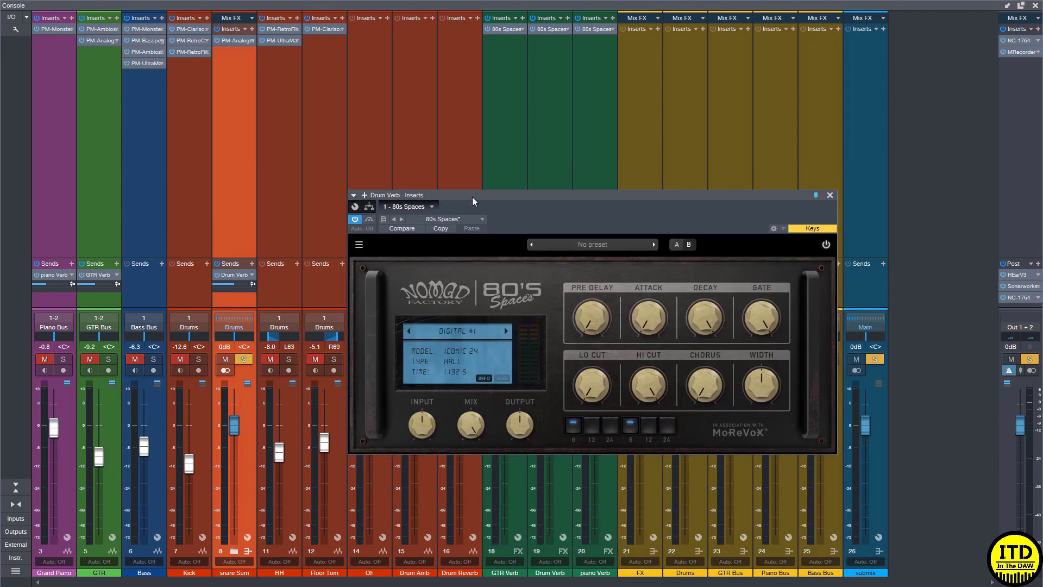
key(space)
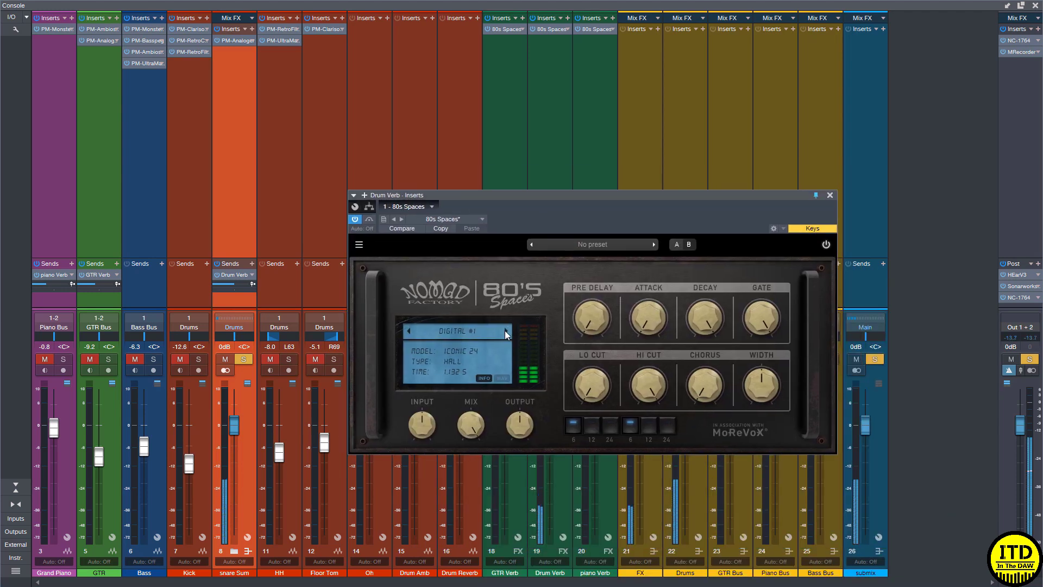
Load the LoQ room in the Drum Verb and step through neighbouring reverbs to Gated Fence
click(457, 330)
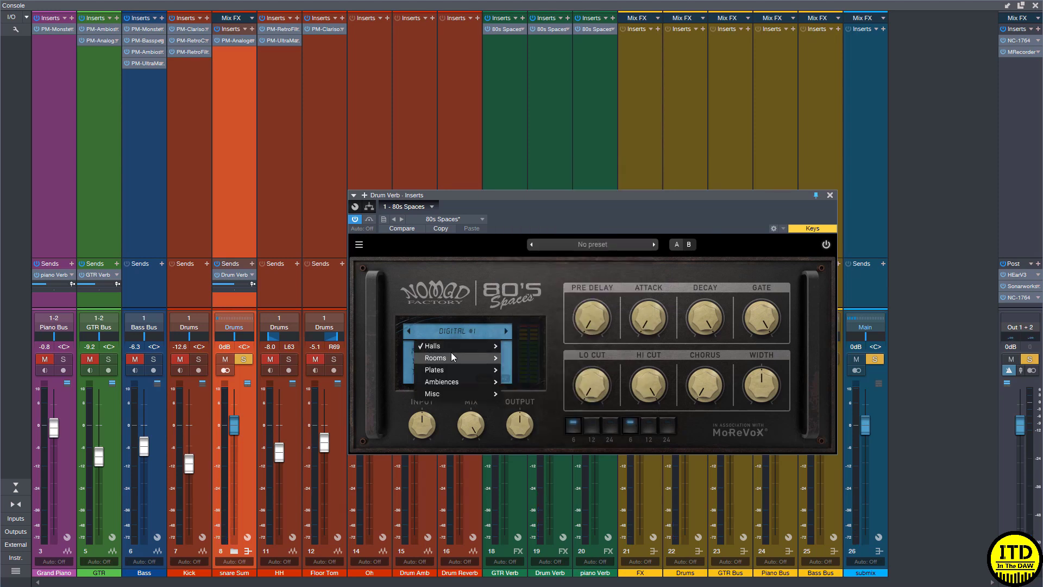
mouse_move(451, 356)
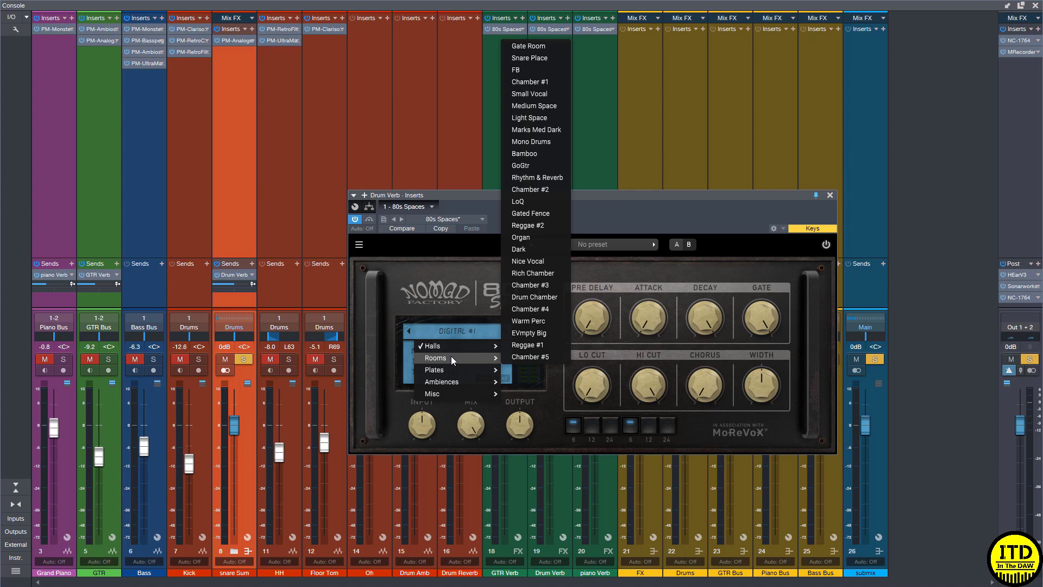
click(534, 202)
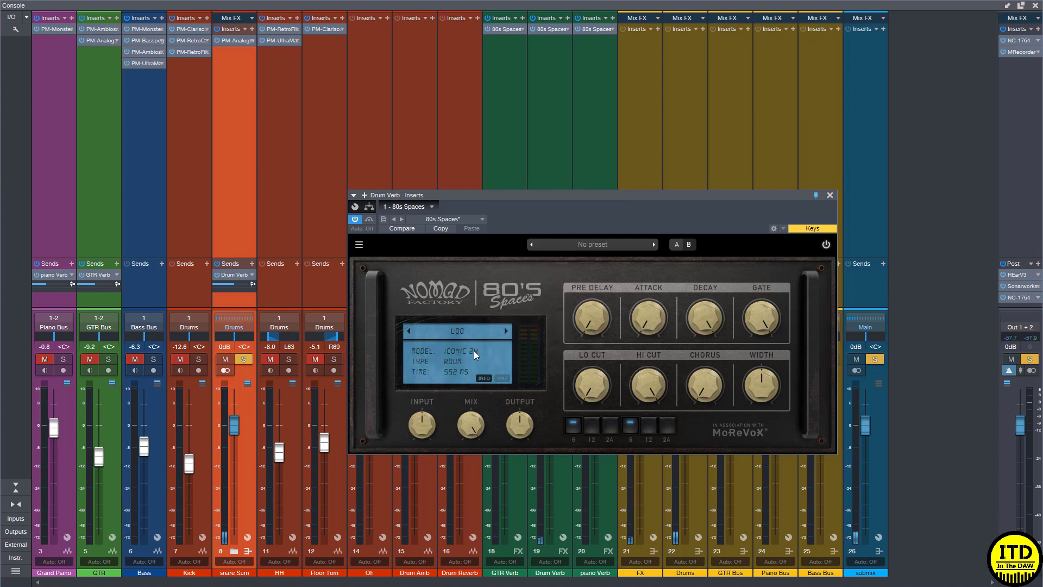
click(409, 331)
click(505, 330)
Set the Drum Verb's Pre Delay to 27 ms, show its waveform, and audition Attack at 50 ms before lowering it
mouse_move(591, 324)
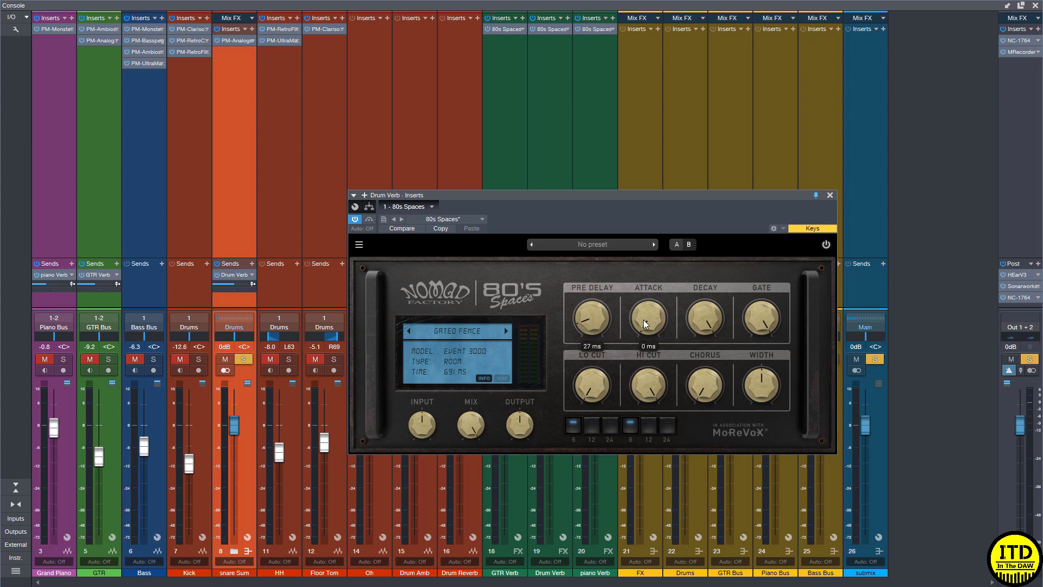
click(501, 378)
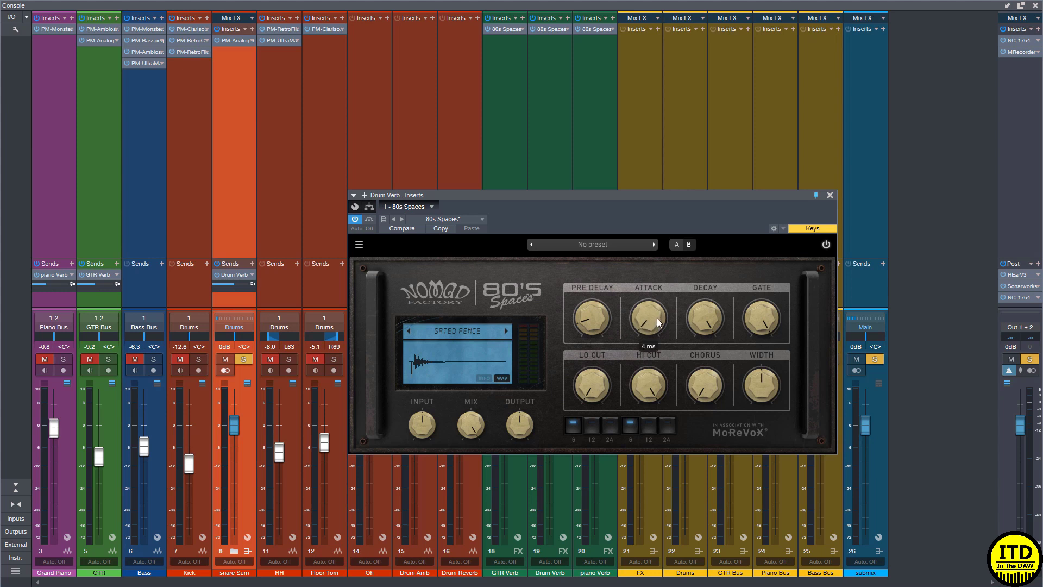
drag(657, 308, 651, 267)
key(space)
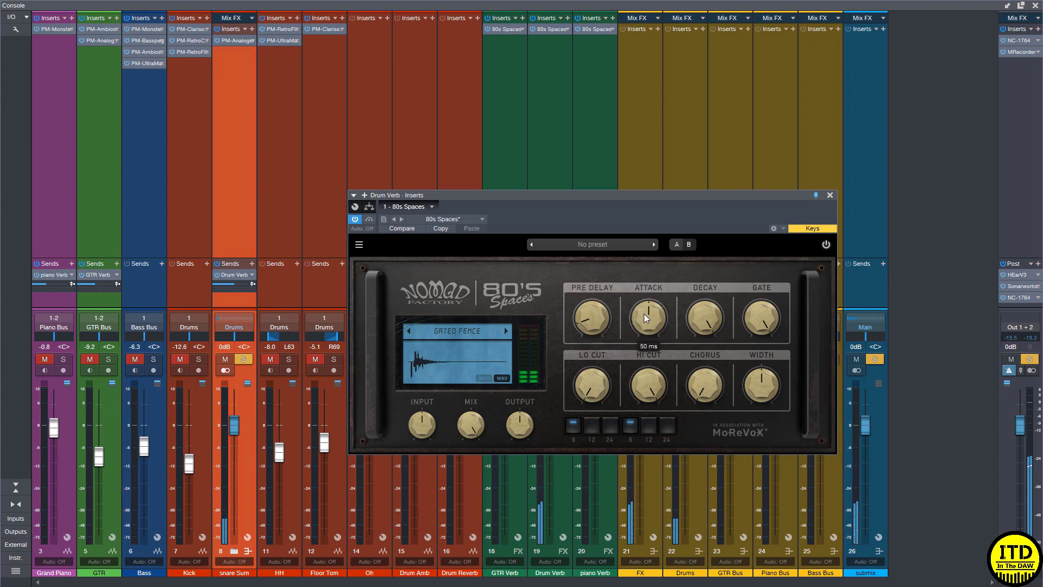
drag(644, 314, 648, 336)
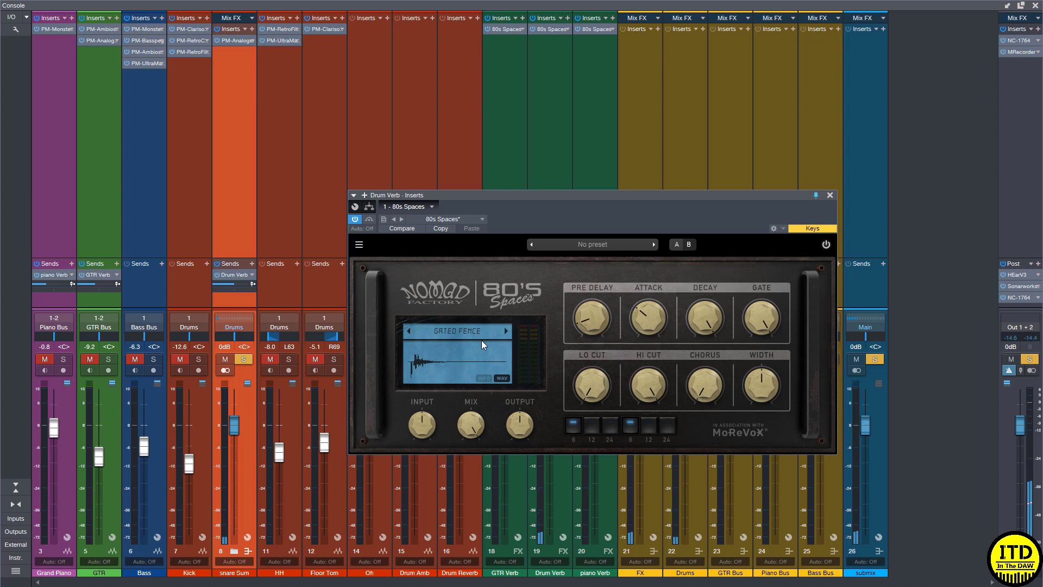
Load the Dark plate in the Drum Verb, lower Attack to 0 ms and audition the Gate at its minimum
click(462, 331)
mouse_move(448, 368)
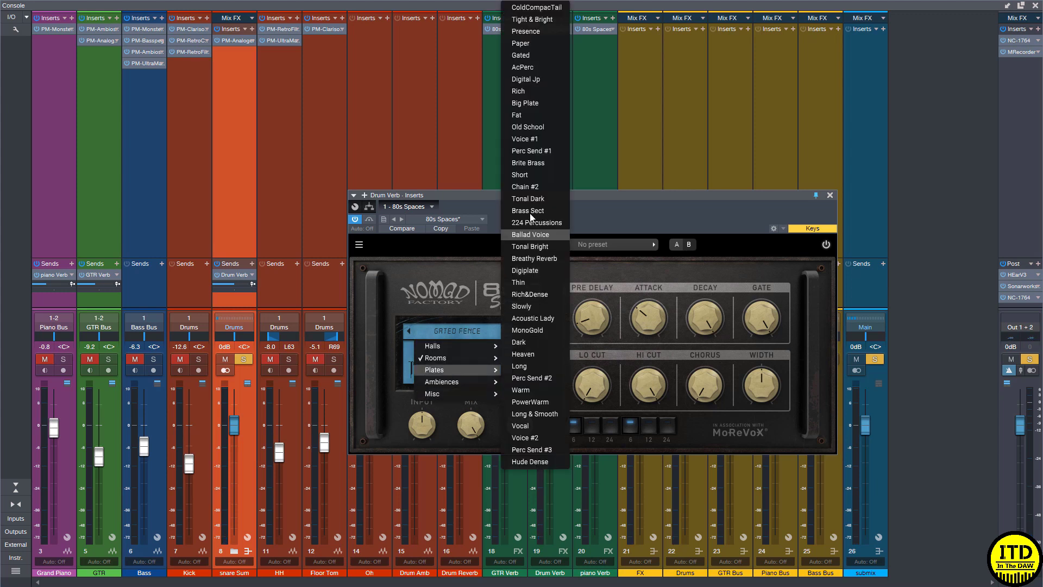
click(525, 345)
drag(634, 320, 631, 351)
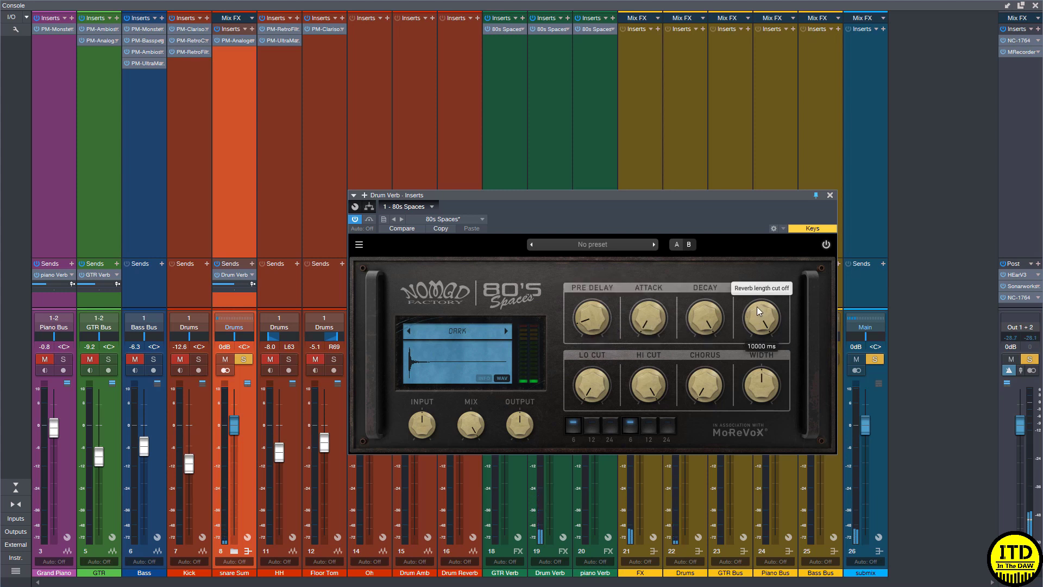
drag(760, 311, 784, 461)
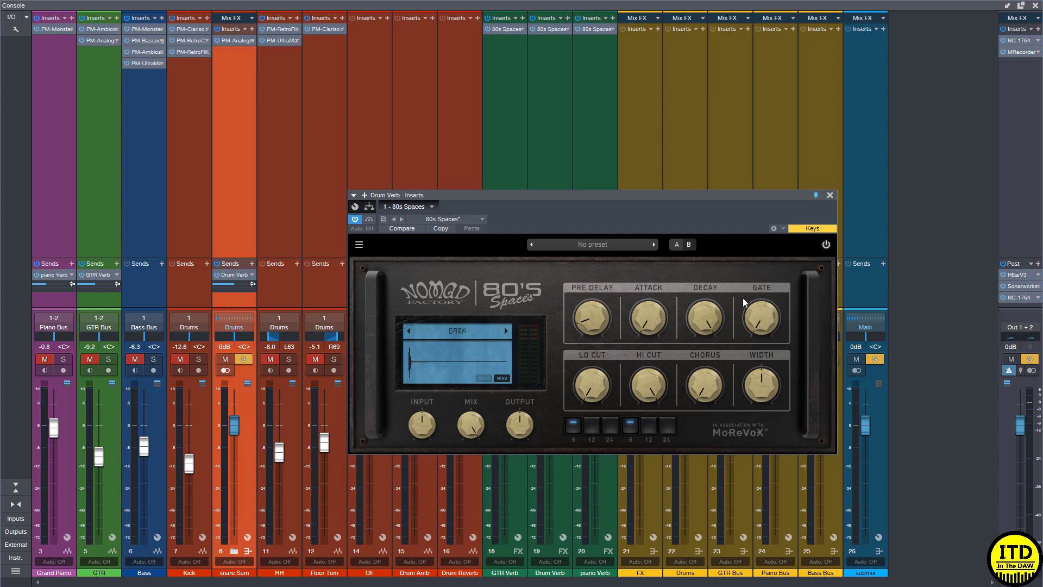
key(space)
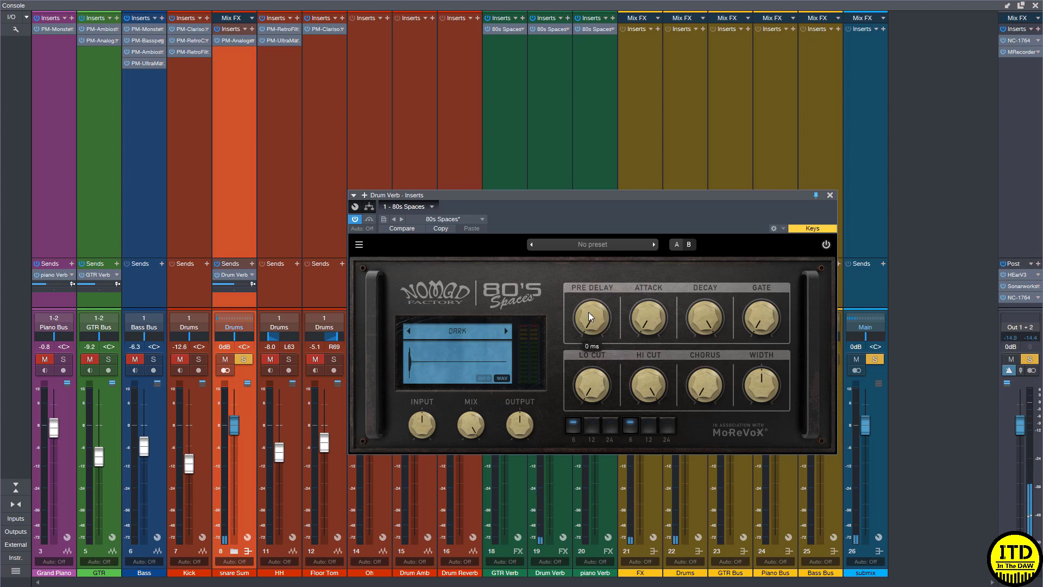
Raise the Drum Verb's Pre Delay slightly and set its Chorus to 99%
mouse_move(589, 312)
mouse_down()
mouse_move(595, 323)
mouse_move(600, 309)
mouse_up()
mouse_move(703, 387)
drag(703, 386, 709, 333)
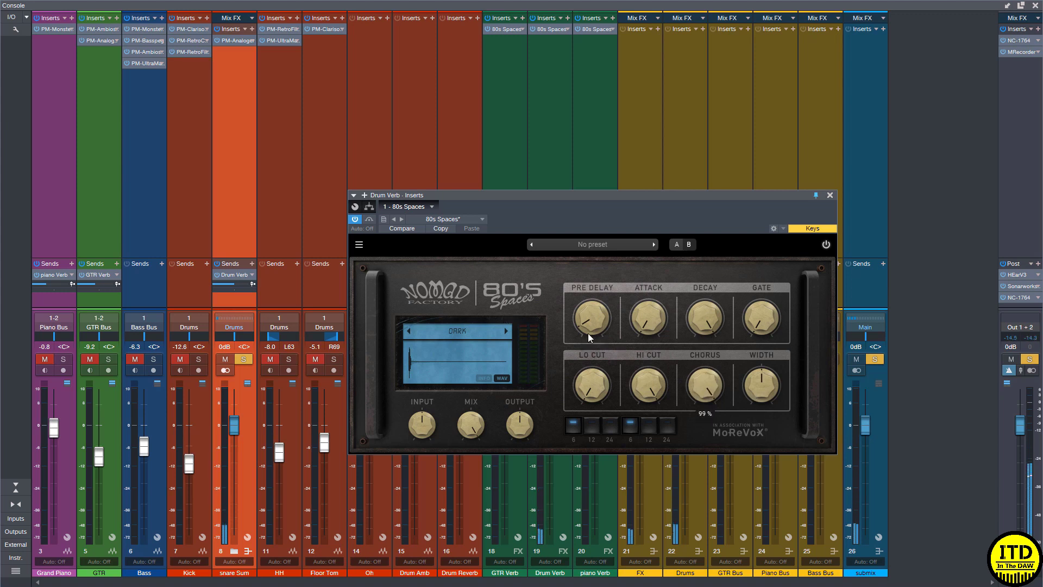
Audition shorter Gate lengths including 575 ms, reopen the gate fully, and shorten the Decay with the reverb's info displayed
mouse_move(761, 326)
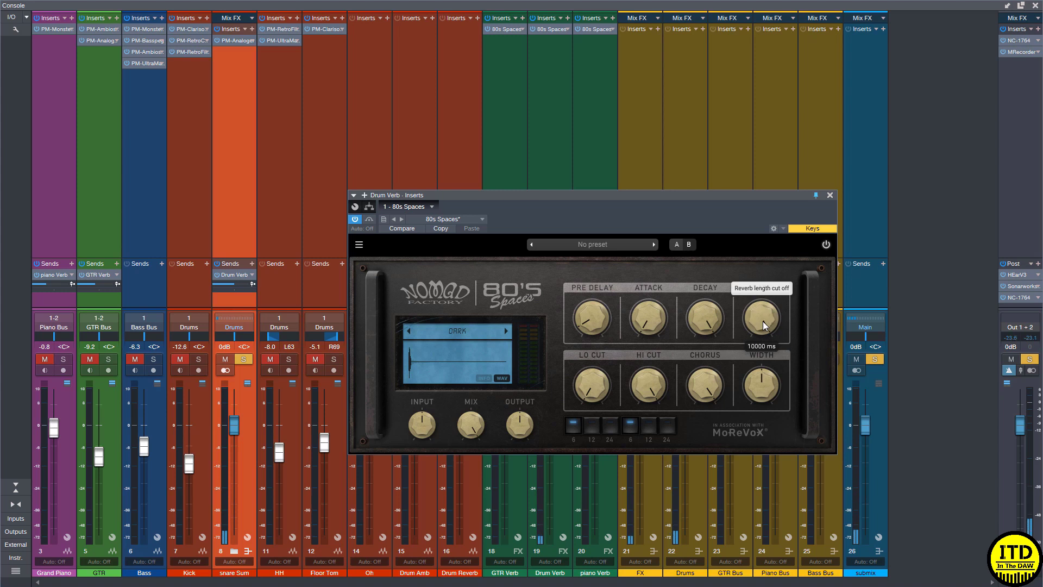
drag(763, 321, 761, 413)
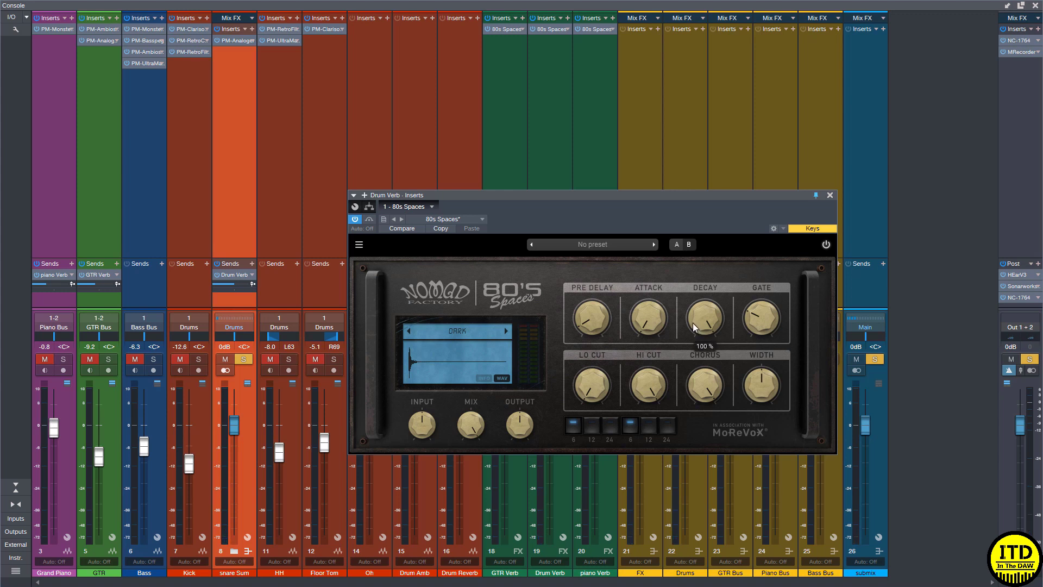
mouse_move(637, 321)
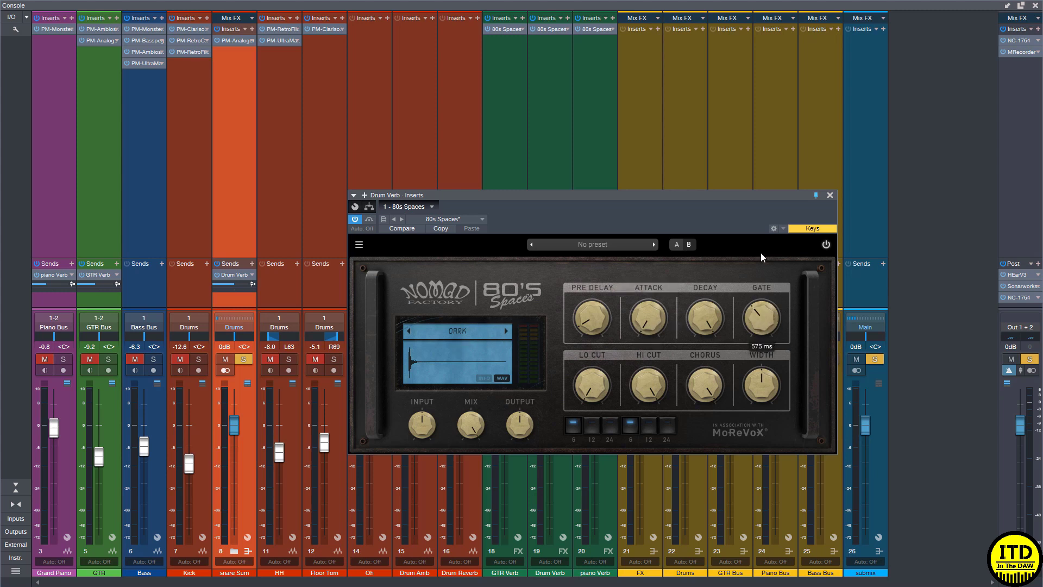
drag(761, 254, 777, 251)
click(485, 377)
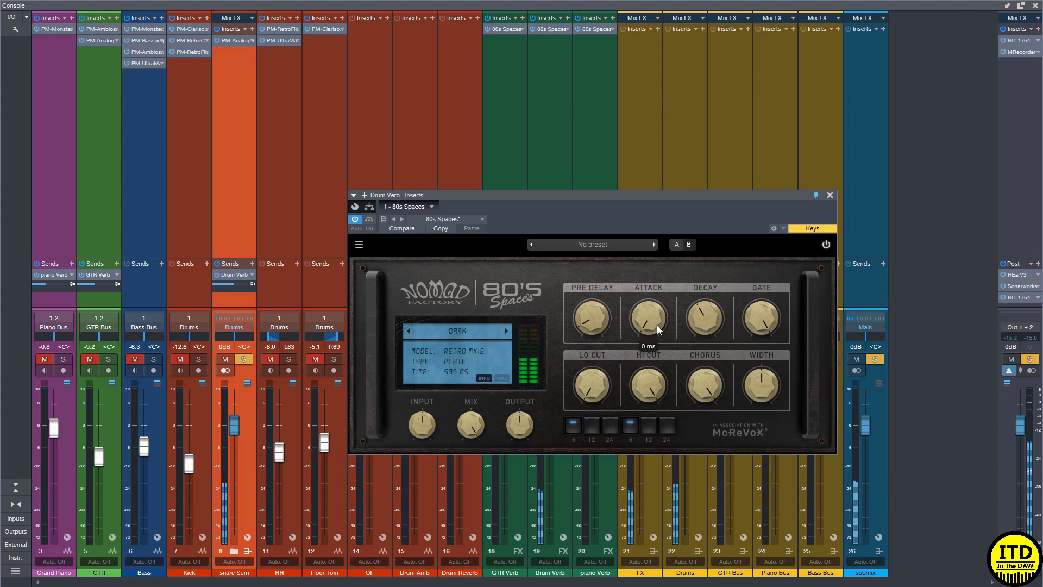
Set the Drum Verb's Attack to 8 ms, raise its Lo Cut and set its Hi Cut to 5230 Hz
drag(656, 324, 657, 314)
mouse_move(578, 398)
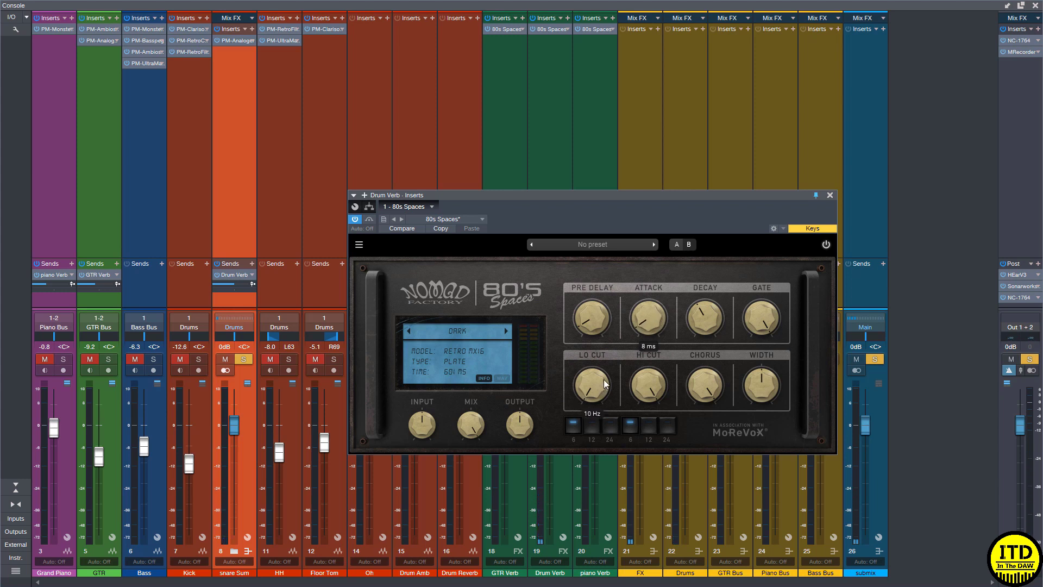
drag(607, 339, 603, 287)
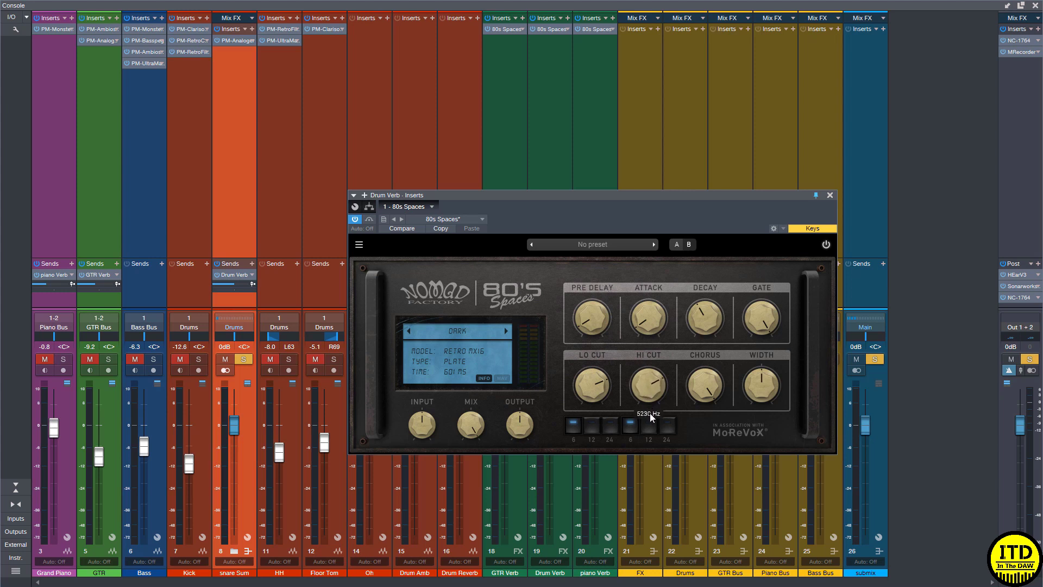
drag(650, 413, 742, 396)
Lower the Chorus and audition Width at 50% and 200% before settling on 106%
mouse_move(710, 389)
drag(698, 384, 704, 493)
drag(764, 383, 768, 516)
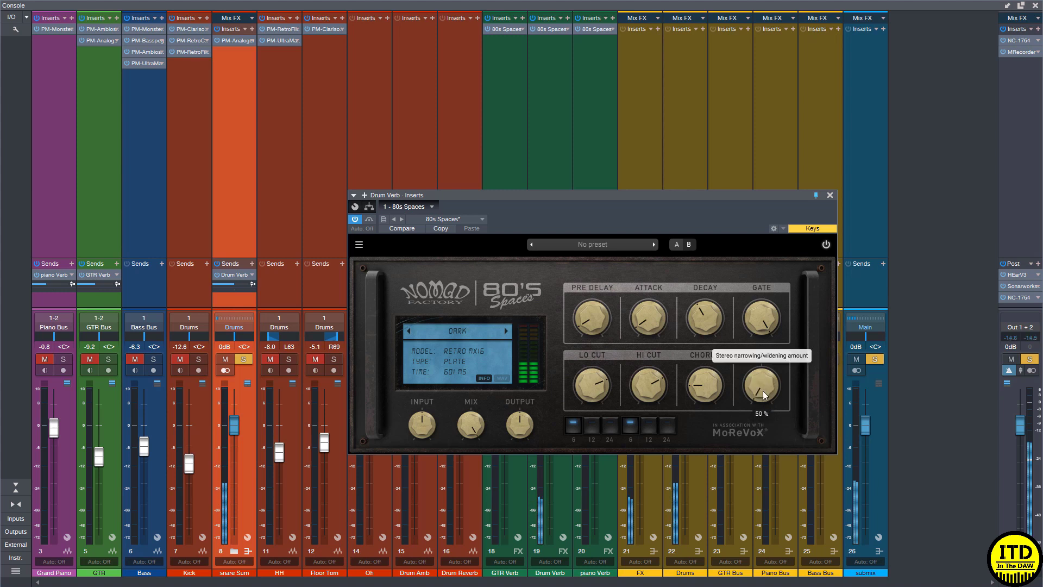
drag(763, 390, 745, 207)
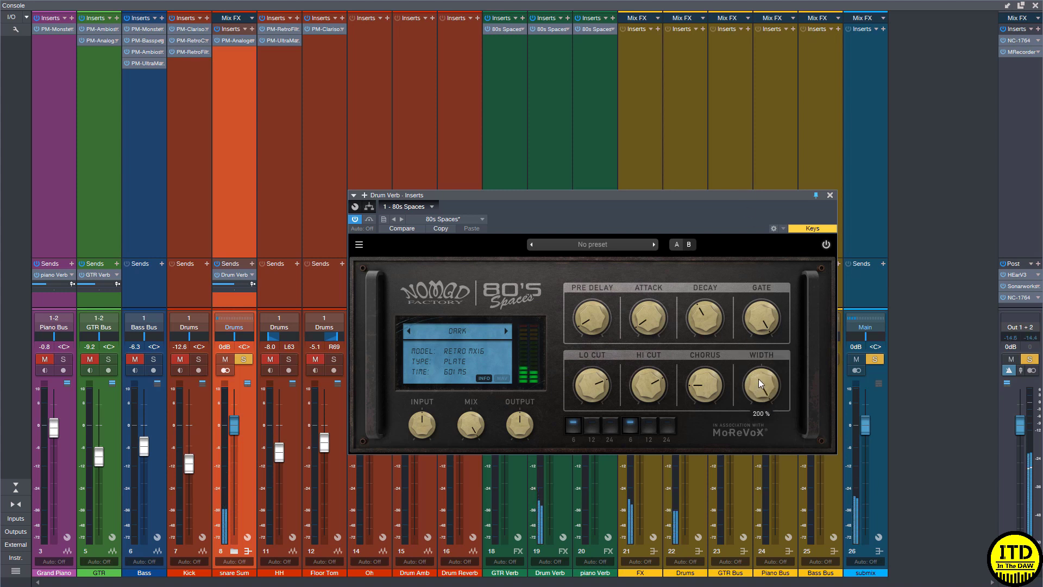
drag(759, 379, 741, 439)
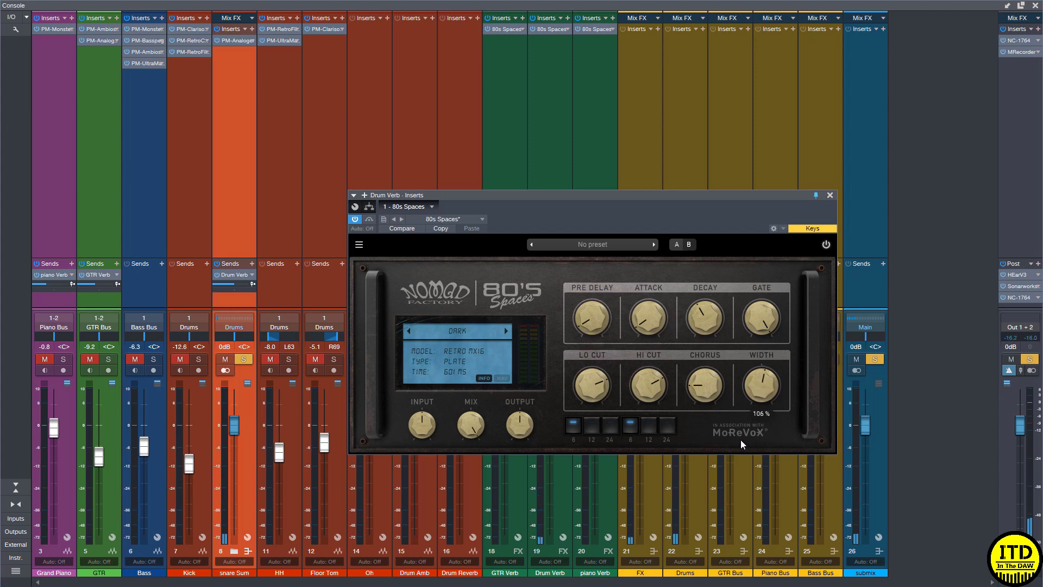
Unsolo snare Sum, copy its Drum Verb send to HH, Floor Tom and Oh, and move the reverb window clear of the channels
click(243, 360)
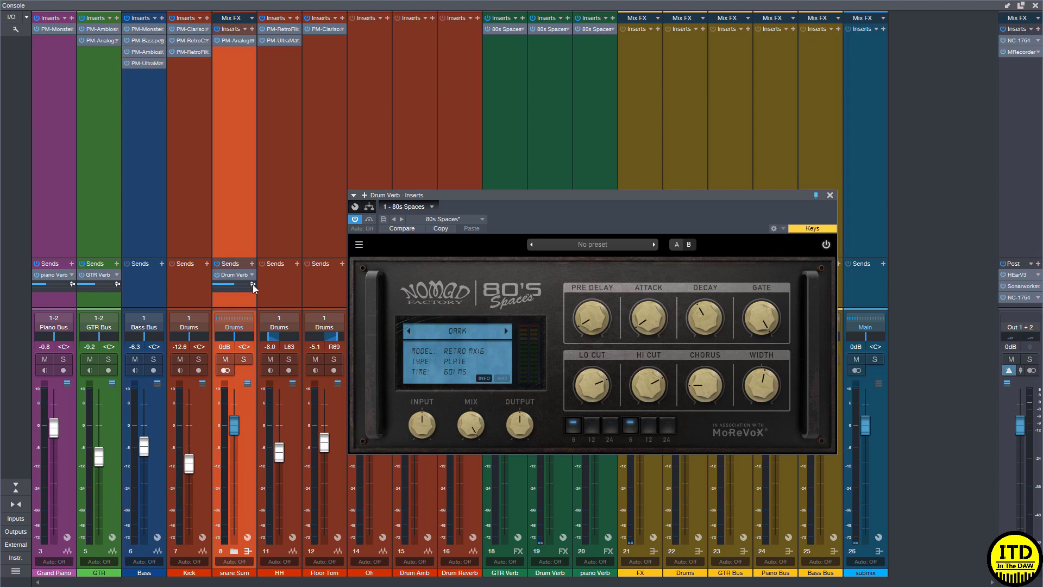
drag(232, 280, 279, 278)
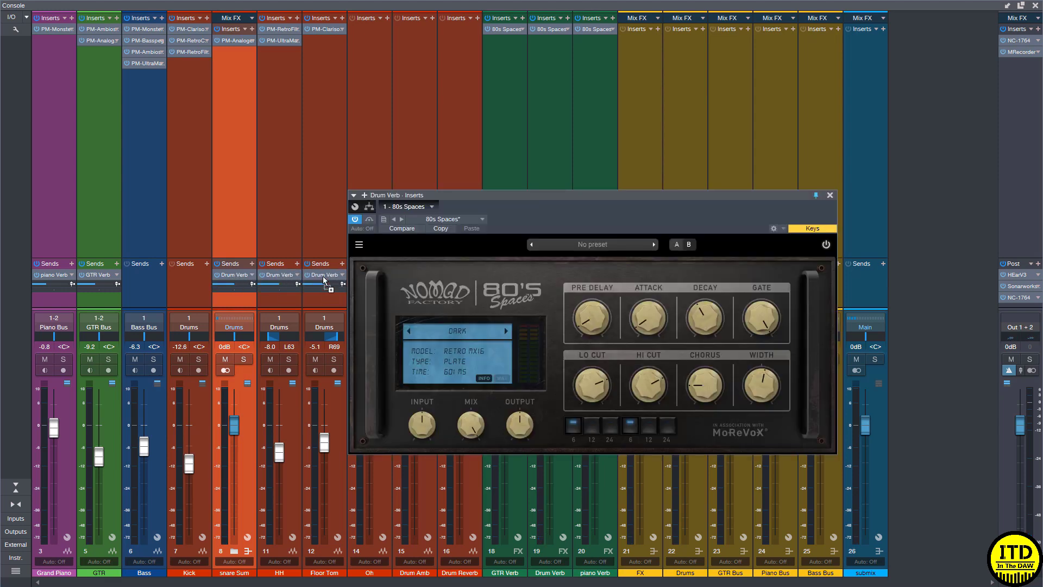
double_click(324, 283)
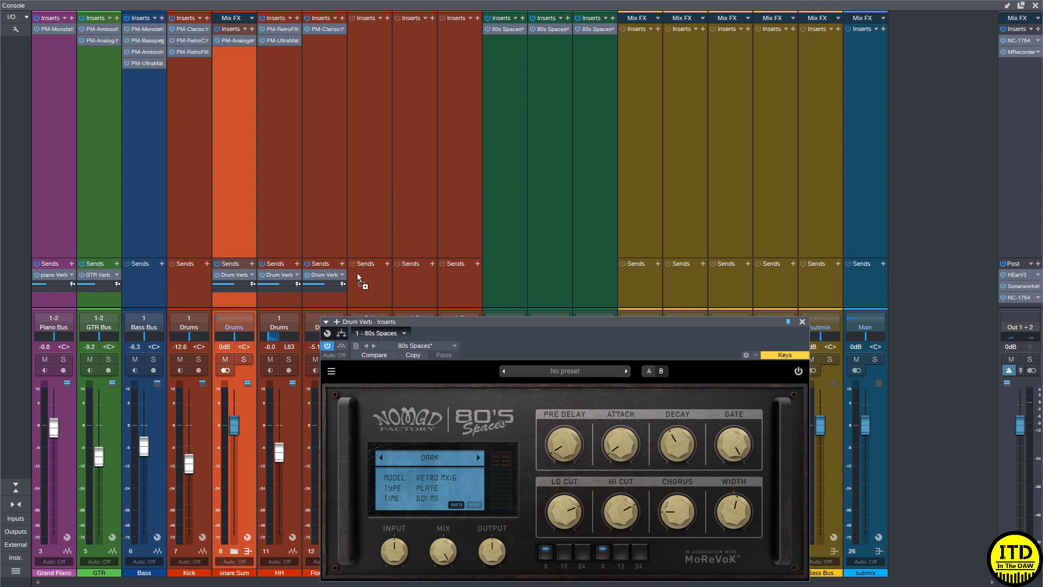
drag(357, 273, 359, 274)
drag(488, 322, 534, 148)
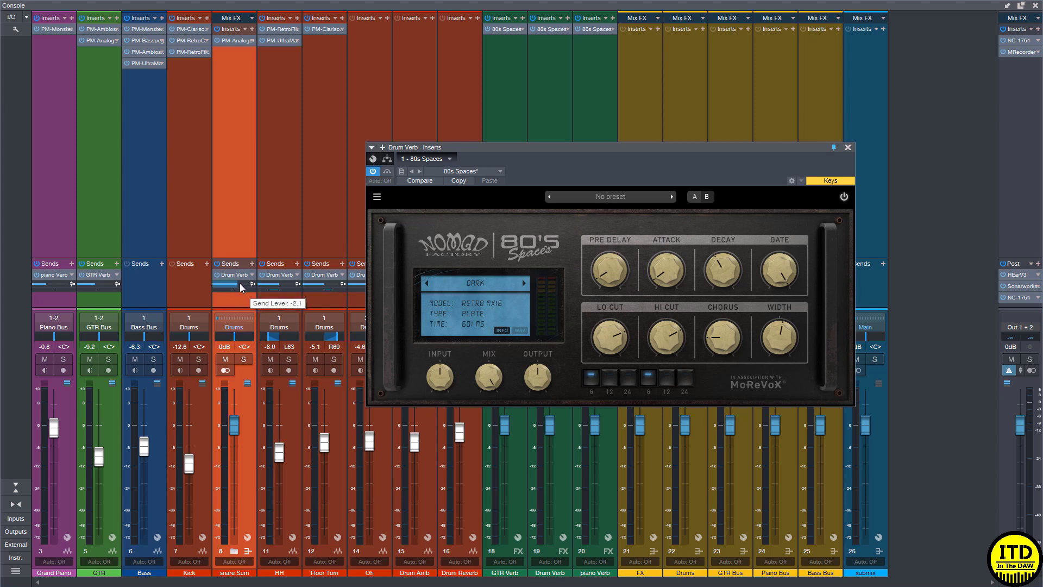
Play the full mix with snare Sum's Drum Verb send at -2.1, and solo the Kick through Oh channels
key(space)
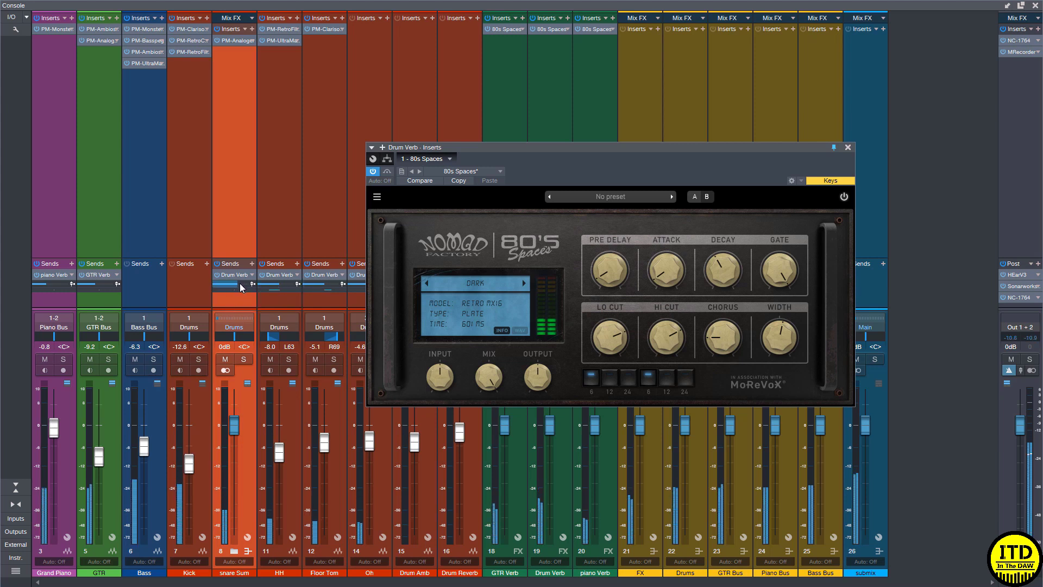
click(204, 228)
shift+click(363, 126)
key(s)
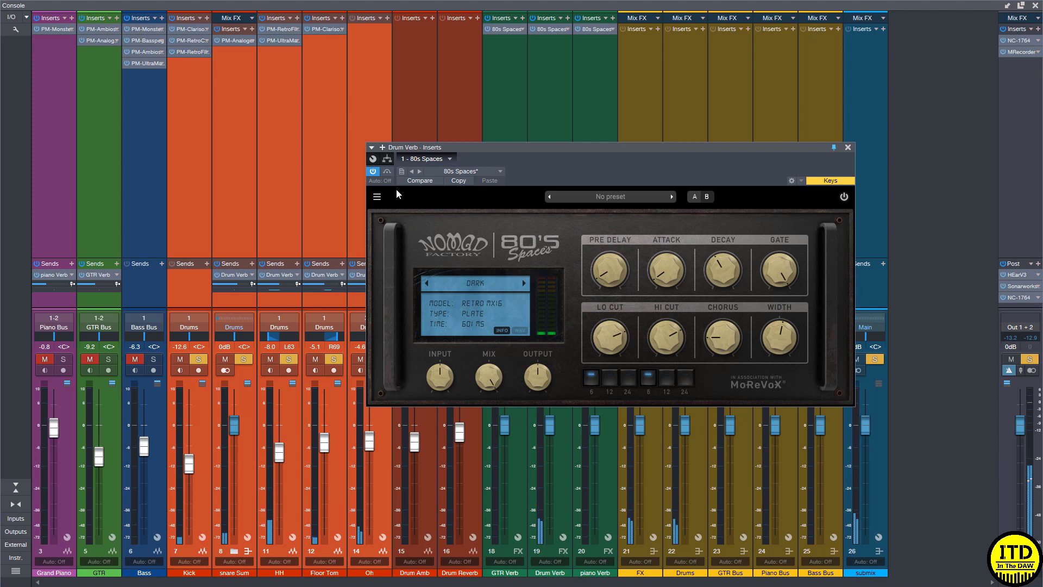
Move the reverb window aside, unsolo the drum tracks, and solo Drum Reverb with its fader raised to +4.6
key(shift+s)
drag(482, 145, 623, 187)
key(s)
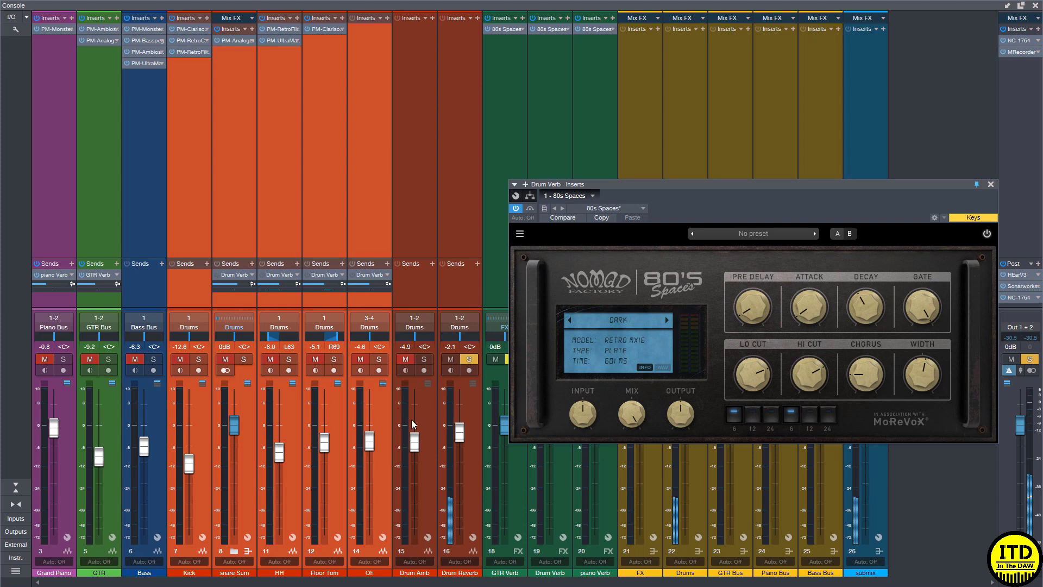
drag(460, 432, 463, 413)
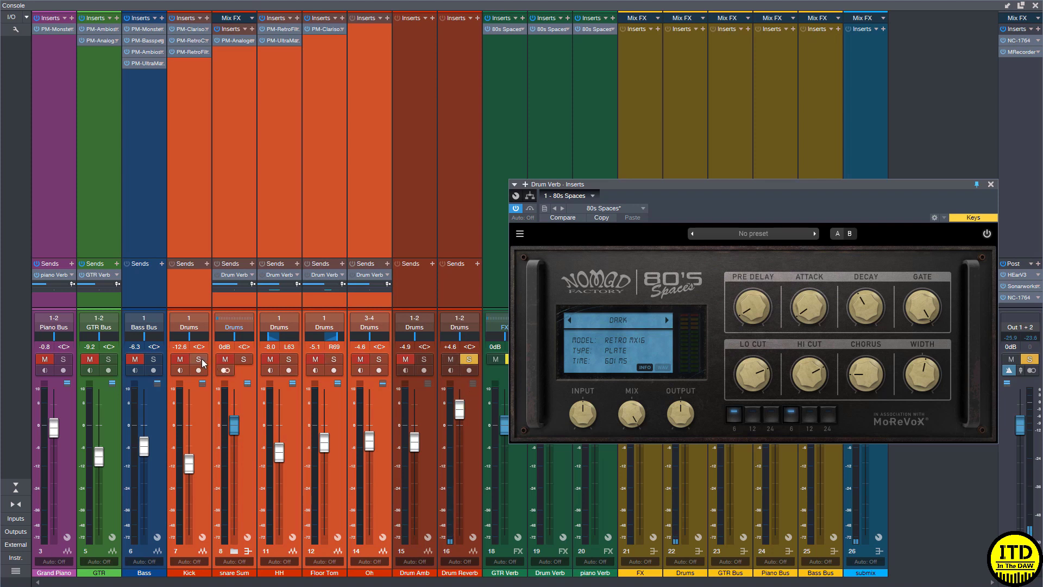
Audition the Kick through Oh tracks in solo without Drum Reverb, and compare the full mix with their Drum Verb sends on and off
click(343, 359)
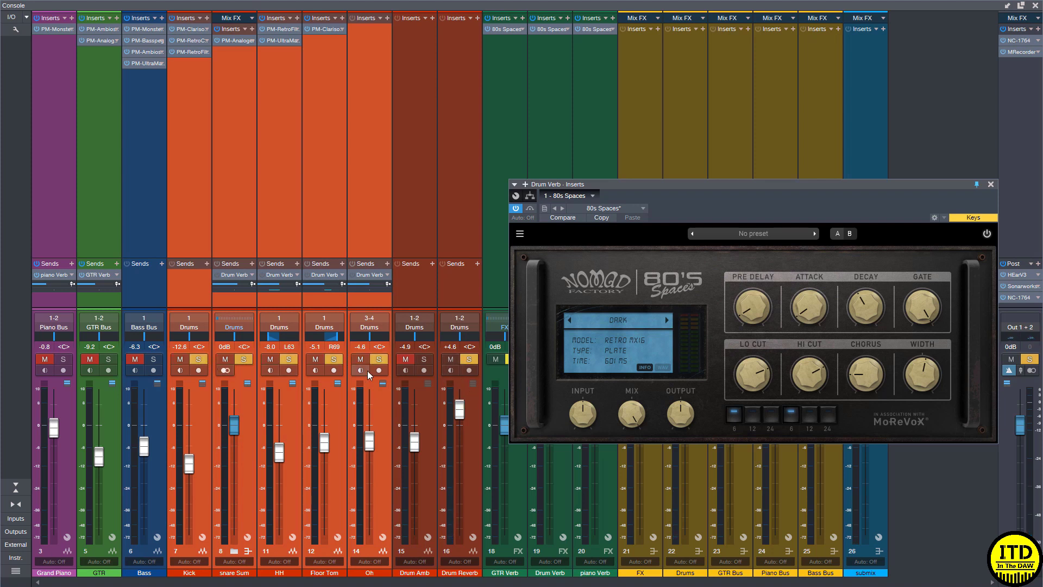
click(468, 360)
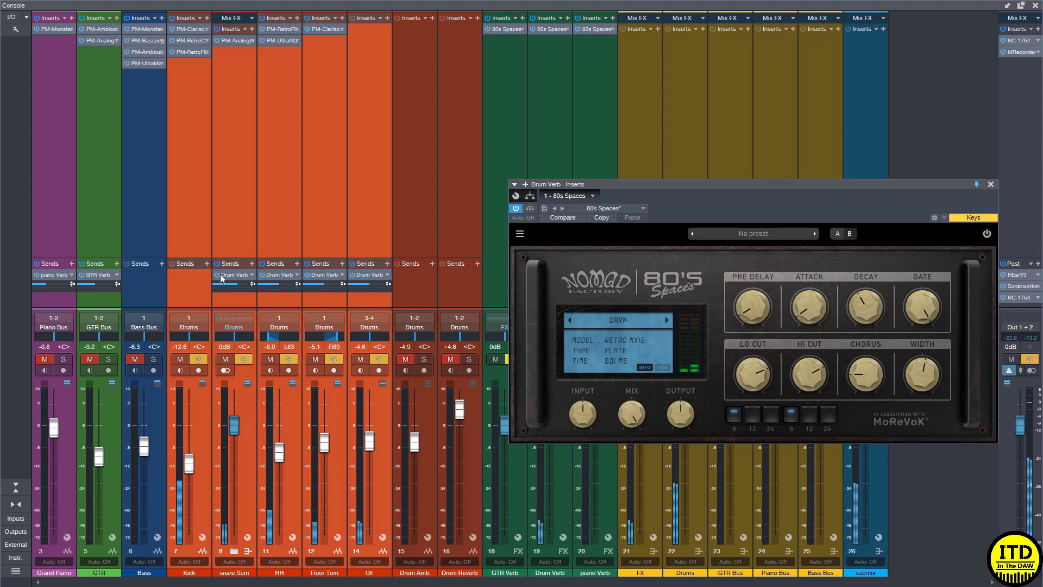
key(shift+s)
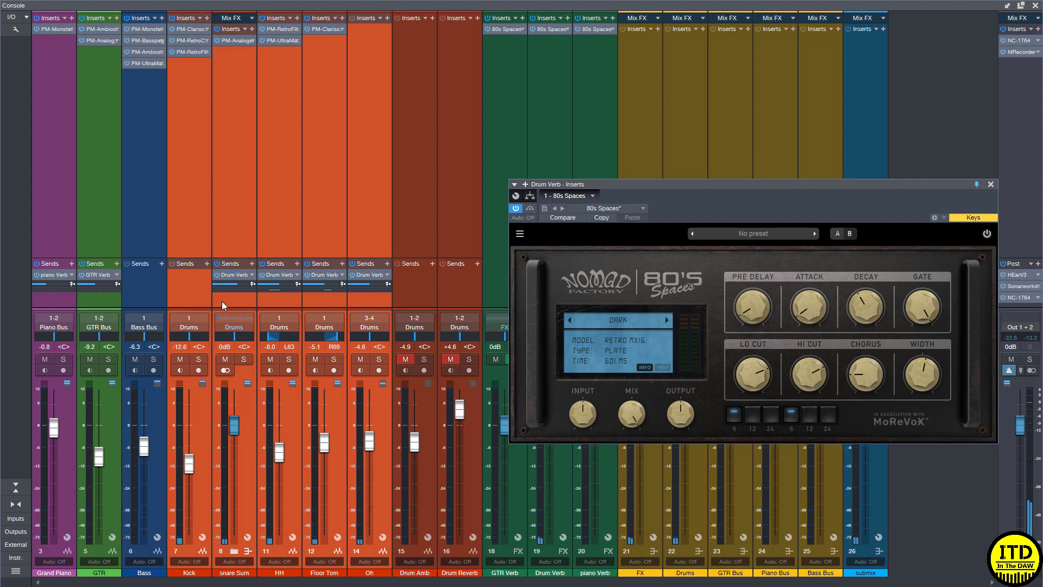
click(217, 275)
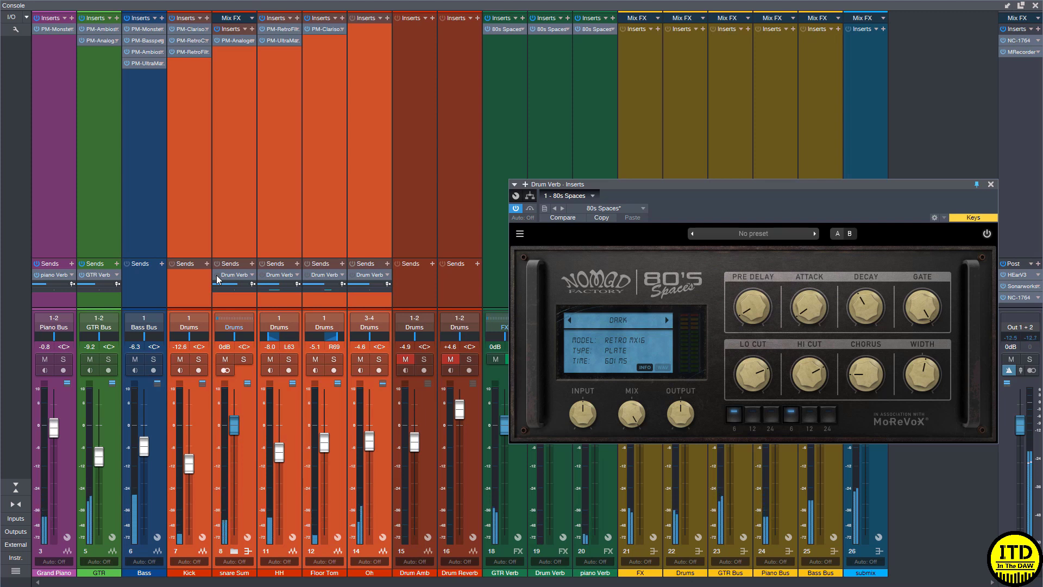
click(216, 275)
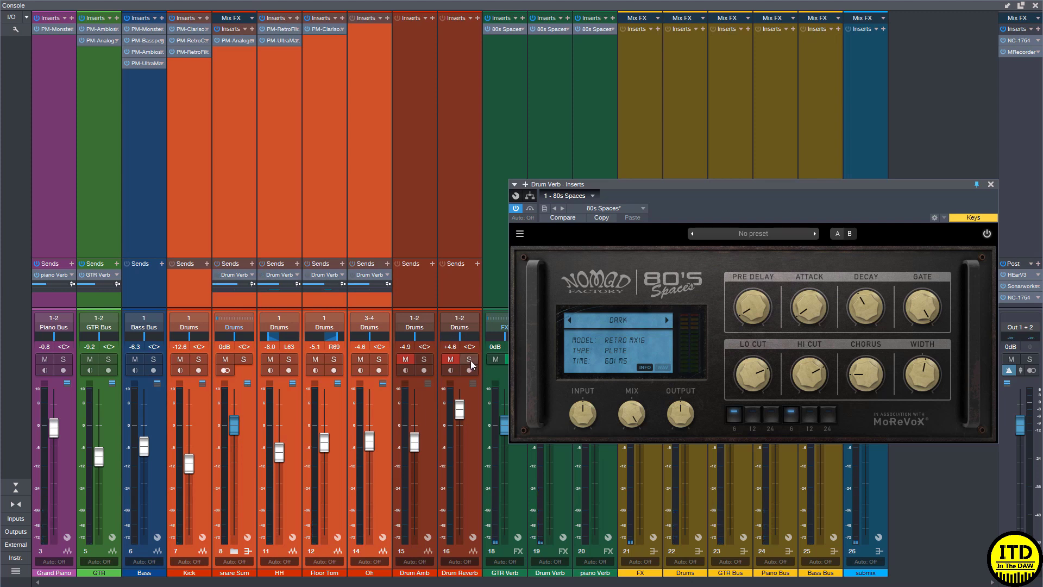
Unmute Drum Reverb in the full mix, lower its fader to +3.2, and mute it again
click(450, 360)
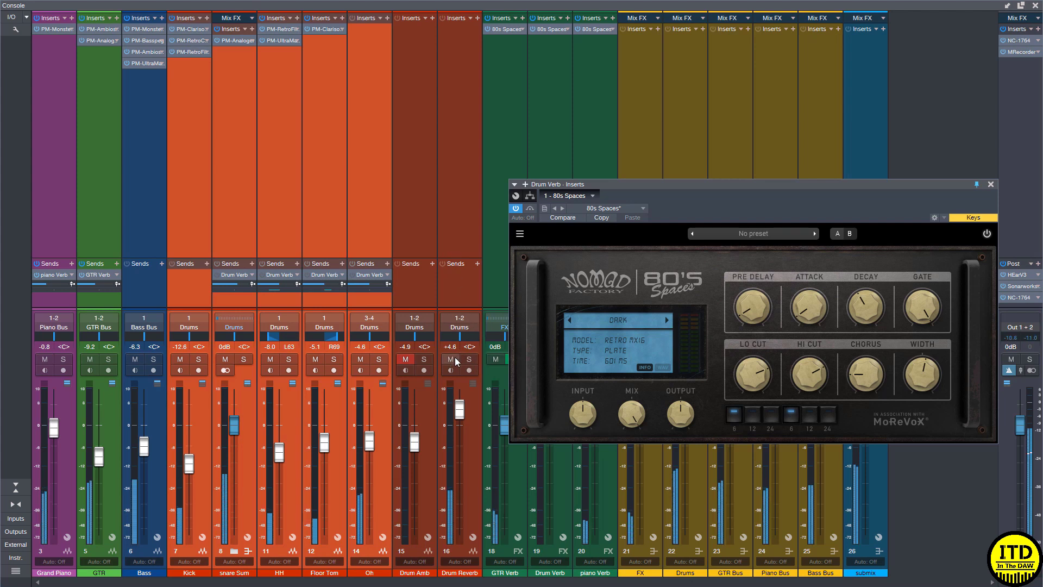
drag(459, 411, 458, 419)
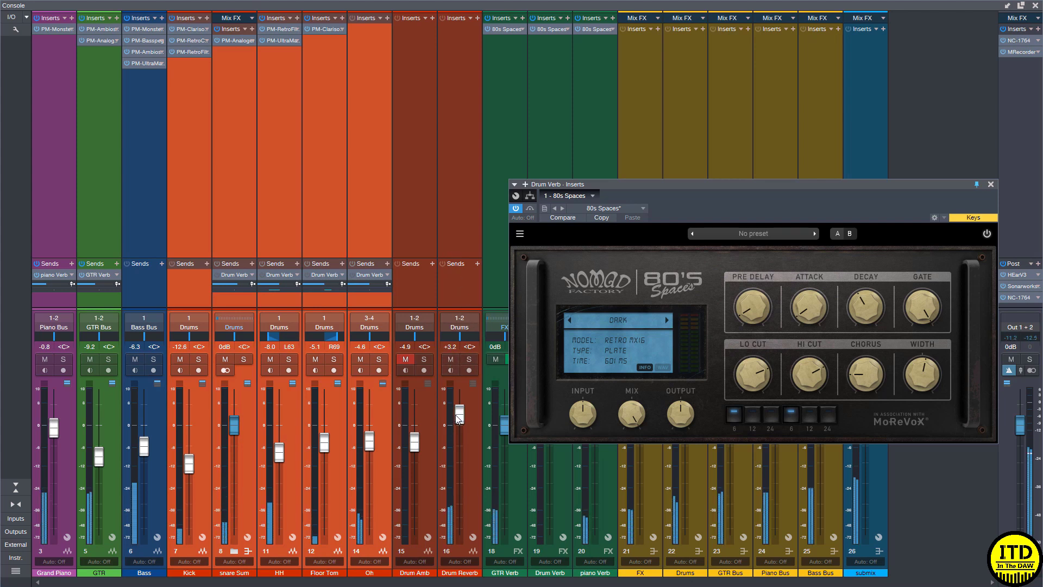
click(455, 361)
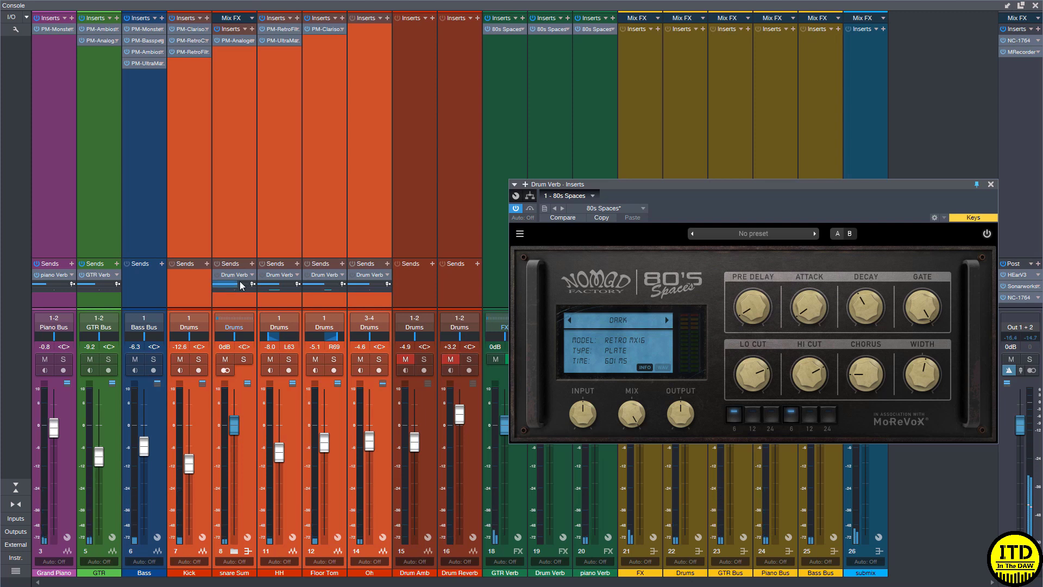
Load the Thin plate in the Drum Verb with the Kick through Oh tracks soloed
click(621, 322)
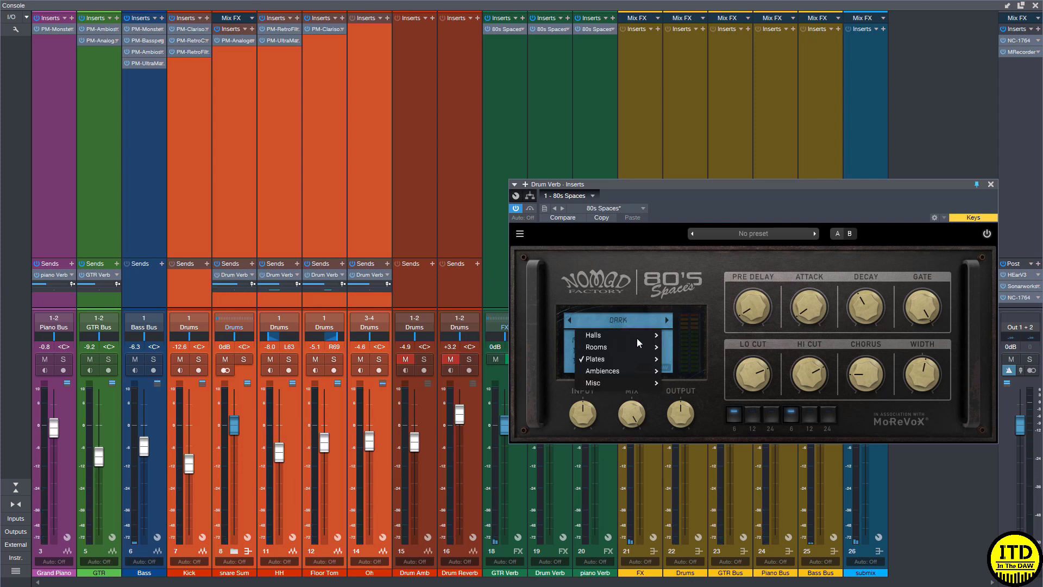
mouse_move(630, 358)
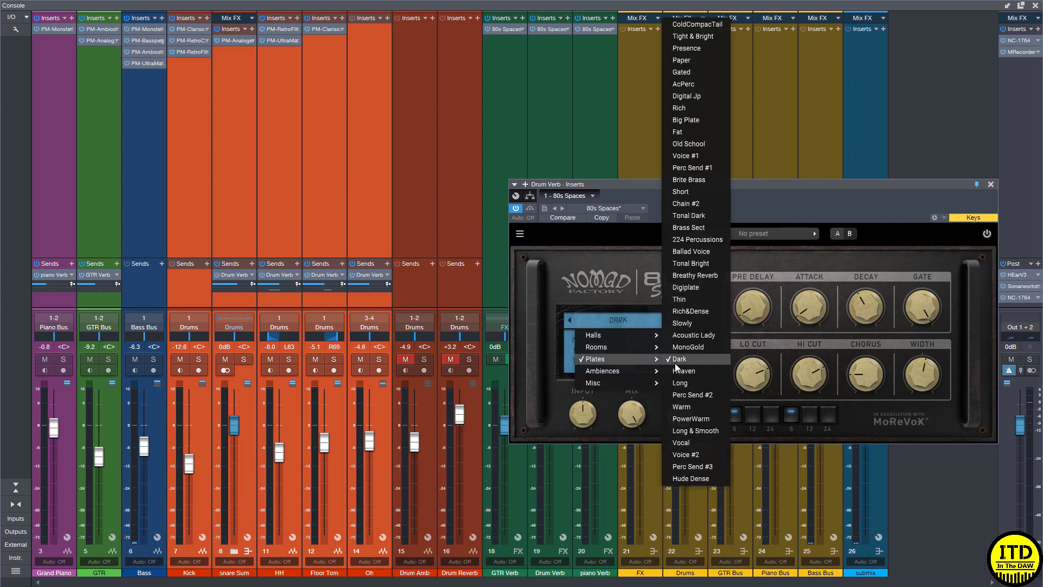
click(670, 303)
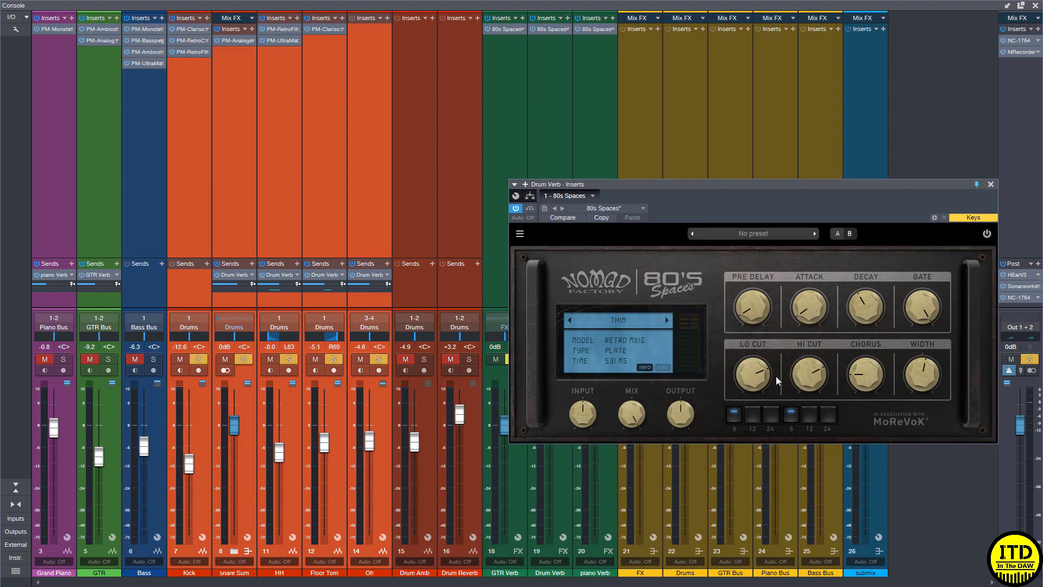
Start playback, open the Drum Verb's Hi Cut to its maximum and turn its Lo Cut down to its minimum
key(space)
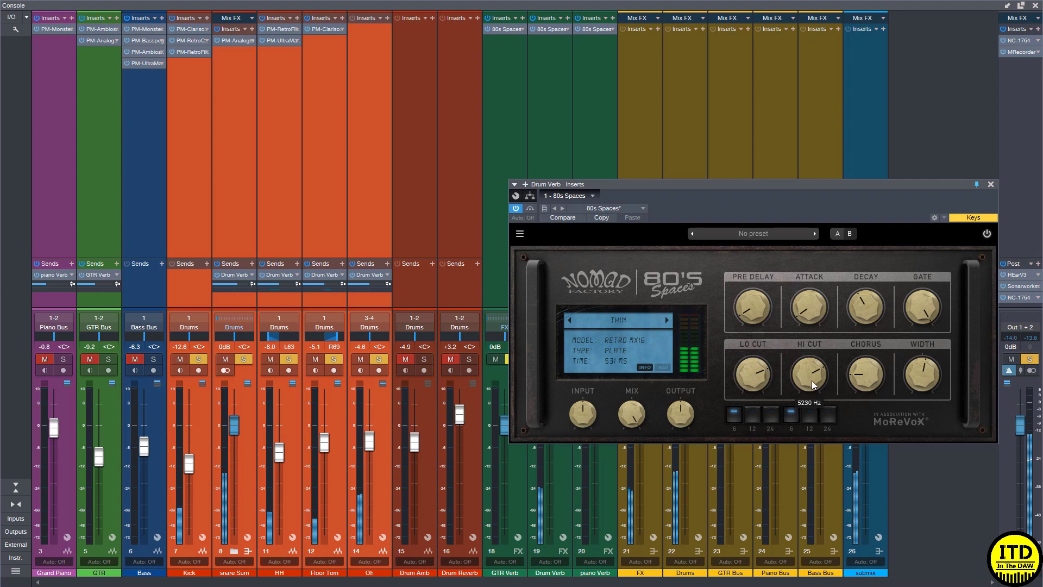
drag(812, 381, 788, 330)
mouse_move(754, 364)
mouse_down()
mouse_move(754, 464)
mouse_move(752, 375)
mouse_up()
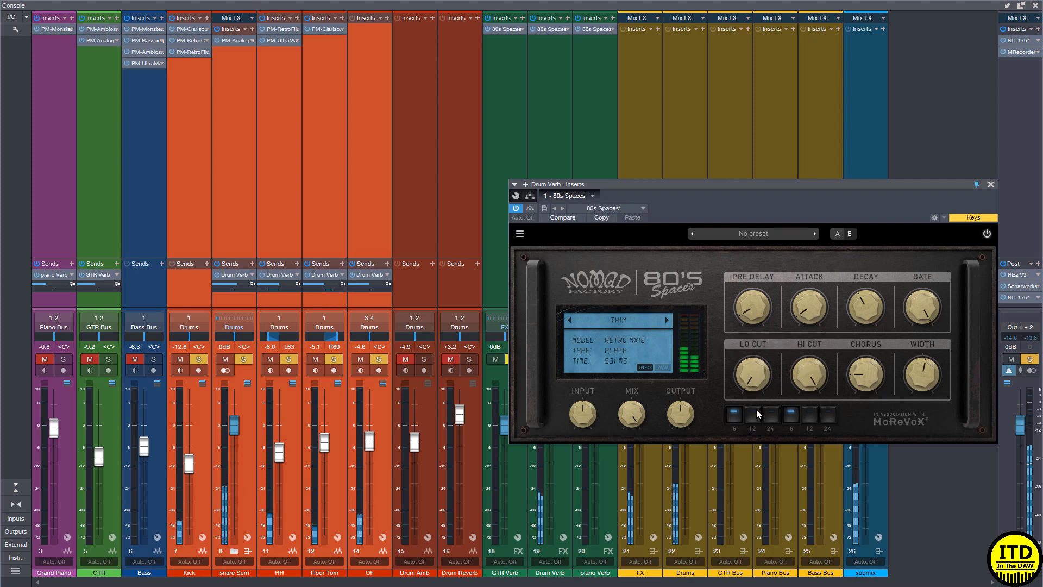
Set the Drum Verb's Decay to 72% and shift its plug-in window to uncover the submix channel
drag(859, 309, 864, 266)
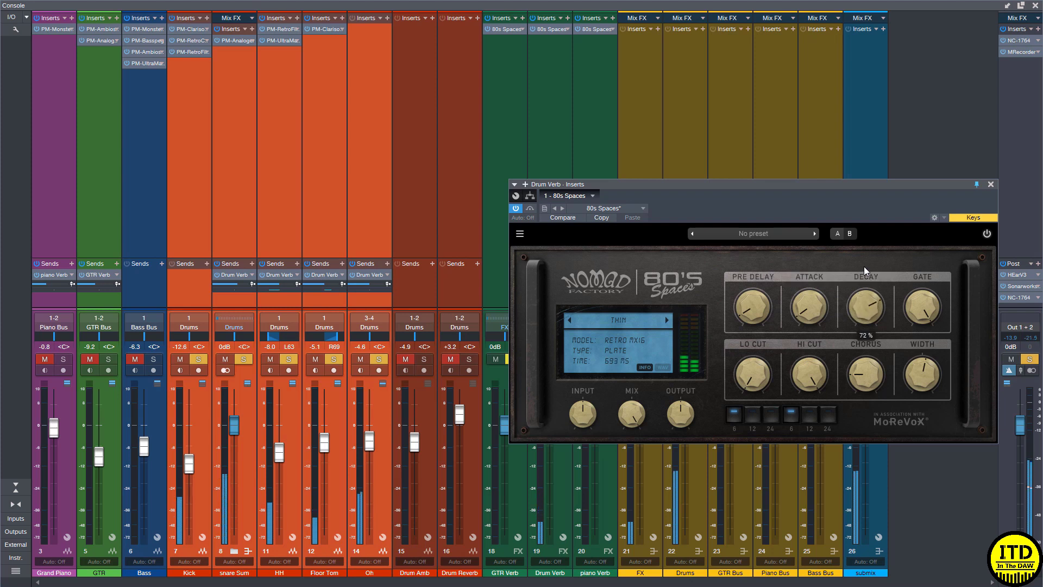
mouse_move(767, 318)
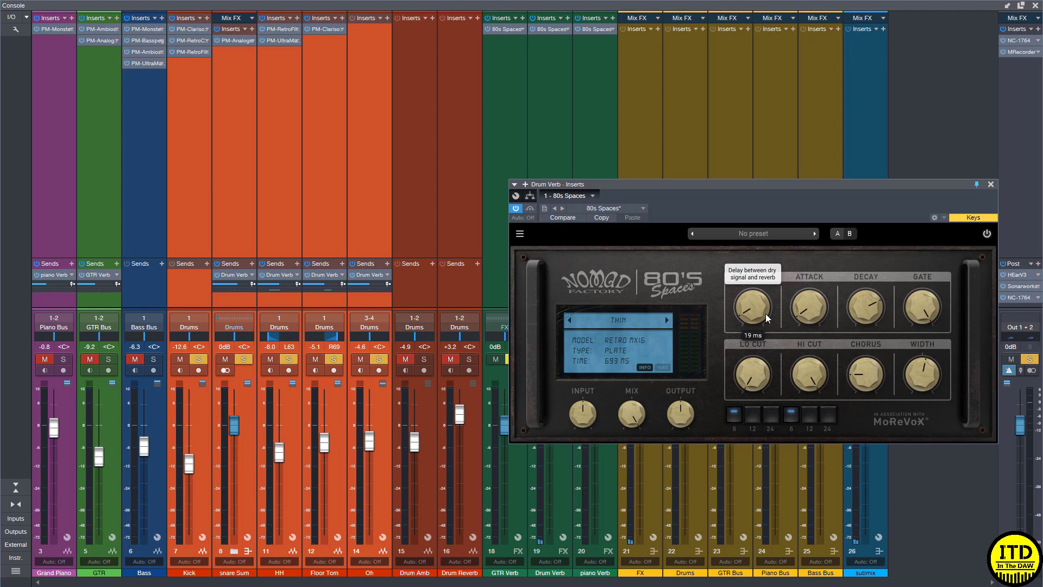
drag(684, 183, 530, 182)
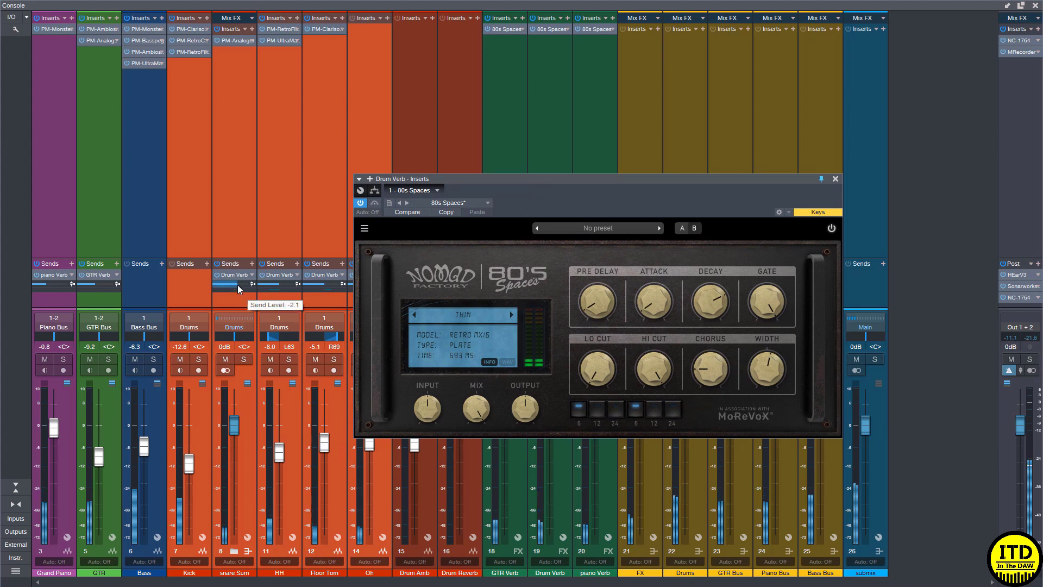
Raise the Drum Verb's Lo Cut to 52 Hz and beyond and reduce its Hi Cut slightly in the full mix, leaving only the Oh channel selected
drag(595, 364, 593, 312)
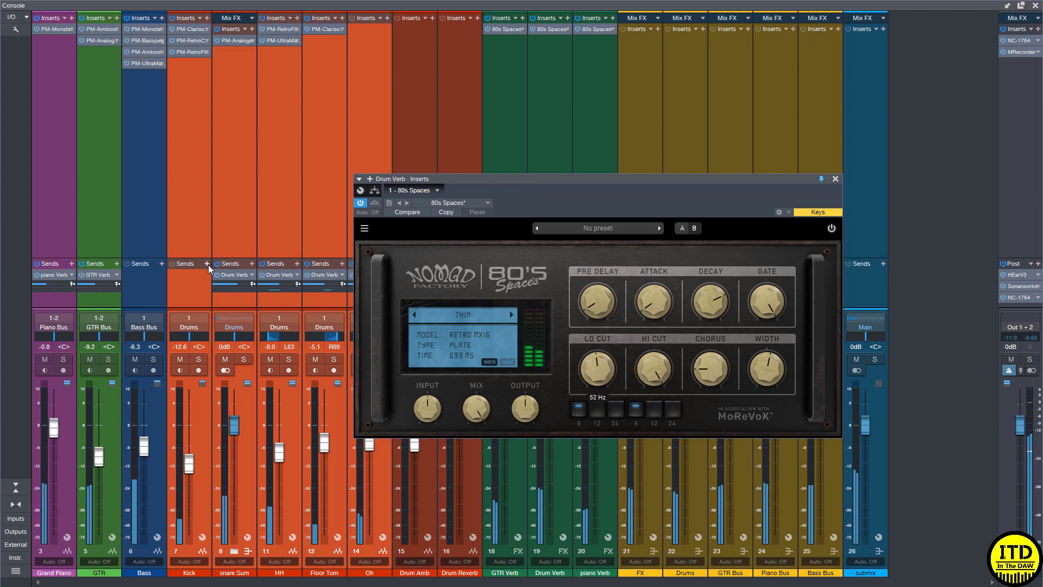
drag(608, 374, 656, 383)
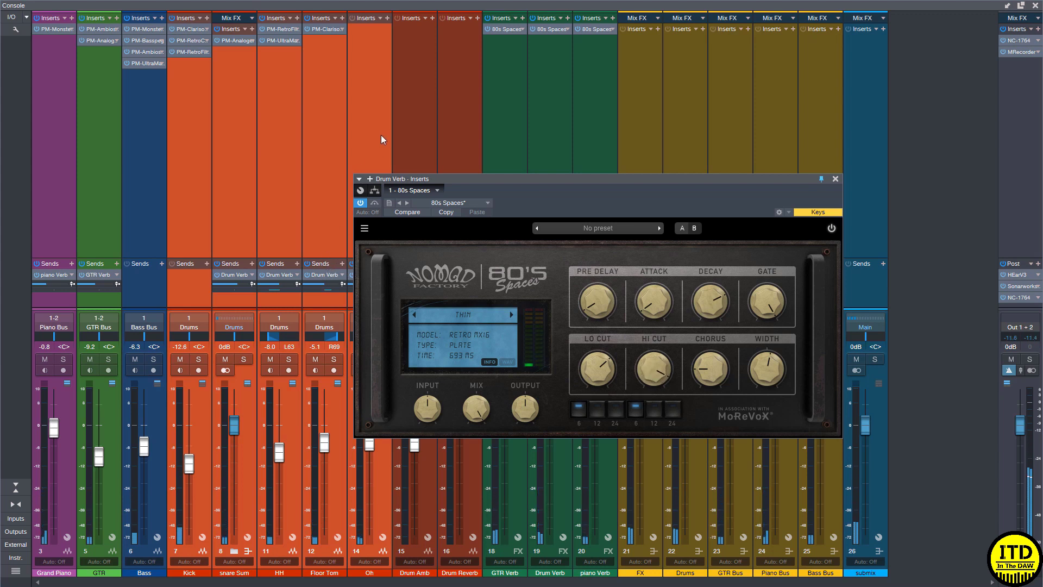
click(365, 143)
drag(462, 181, 344, 166)
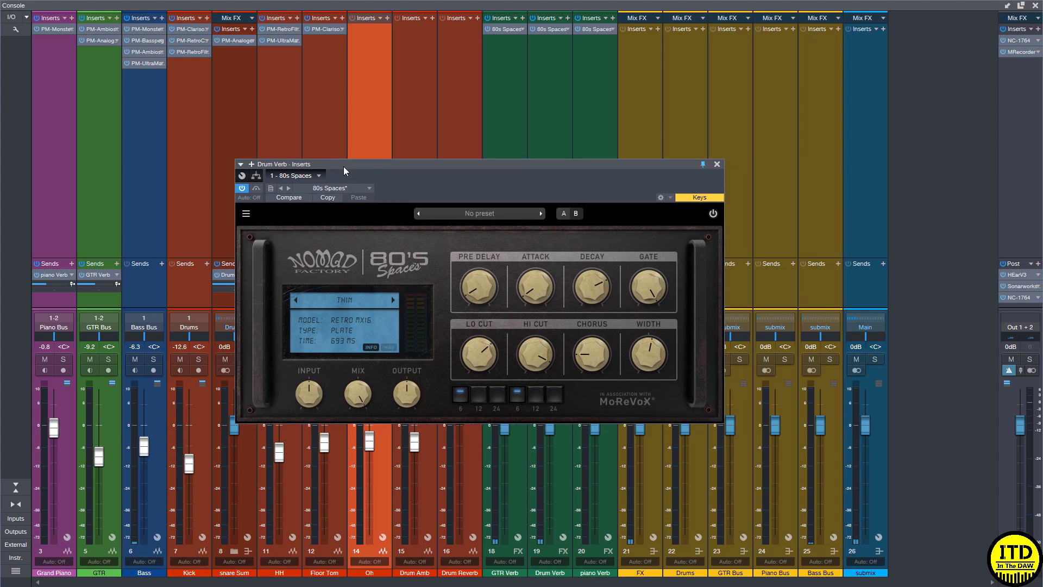